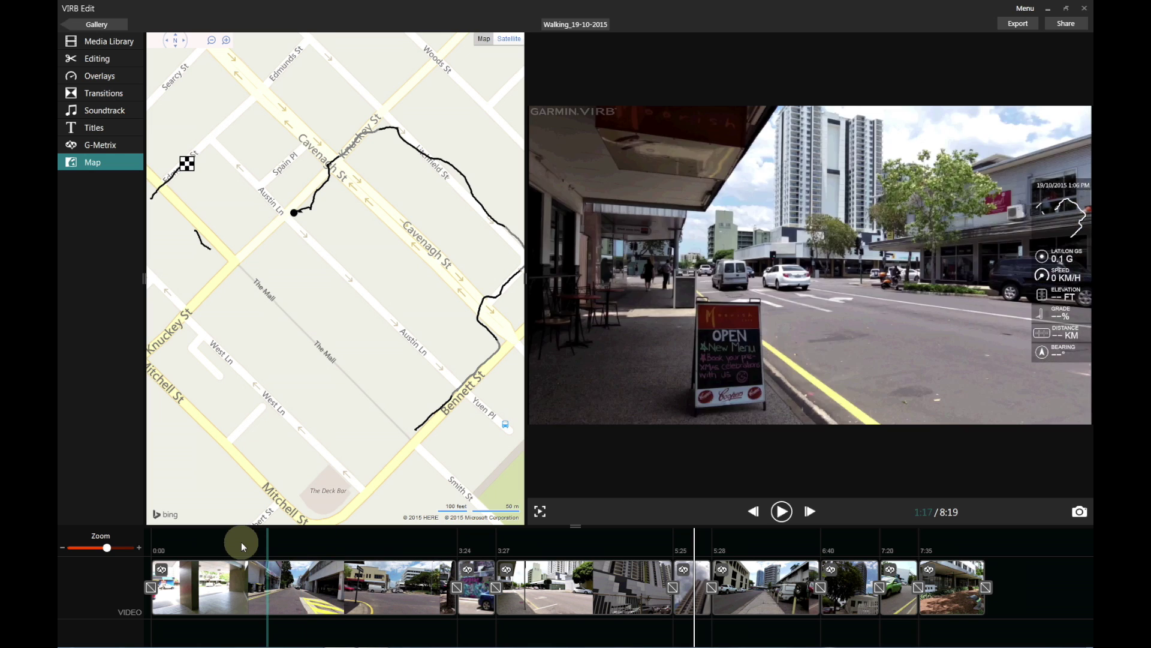
- Scrub through the first clip against the map to examine where its GPS track data begins
{"action": "mouse_move", "coordinate": [214, 541]}
{"action": "left_mouse_down"}
{"action": "mouse_move", "coordinate": [193, 549]}
{"action": "mouse_move", "coordinate": [321, 549]}
{"action": "mouse_move", "coordinate": [273, 564]}
{"action": "mouse_move", "coordinate": [398, 584]}
{"action": "mouse_move", "coordinate": [429, 557]}
{"action": "mouse_move", "coordinate": [256, 544]}
{"action": "mouse_move", "coordinate": [1004, 547]}
{"action": "mouse_move", "coordinate": [642, 495]}
{"action": "mouse_move", "coordinate": [383, 545]}
{"action": "mouse_move", "coordinate": [205, 553]}
{"action": "mouse_move", "coordinate": [192, 578]}
{"action": "mouse_move", "coordinate": [246, 588]}
{"action": "left_mouse_up"}
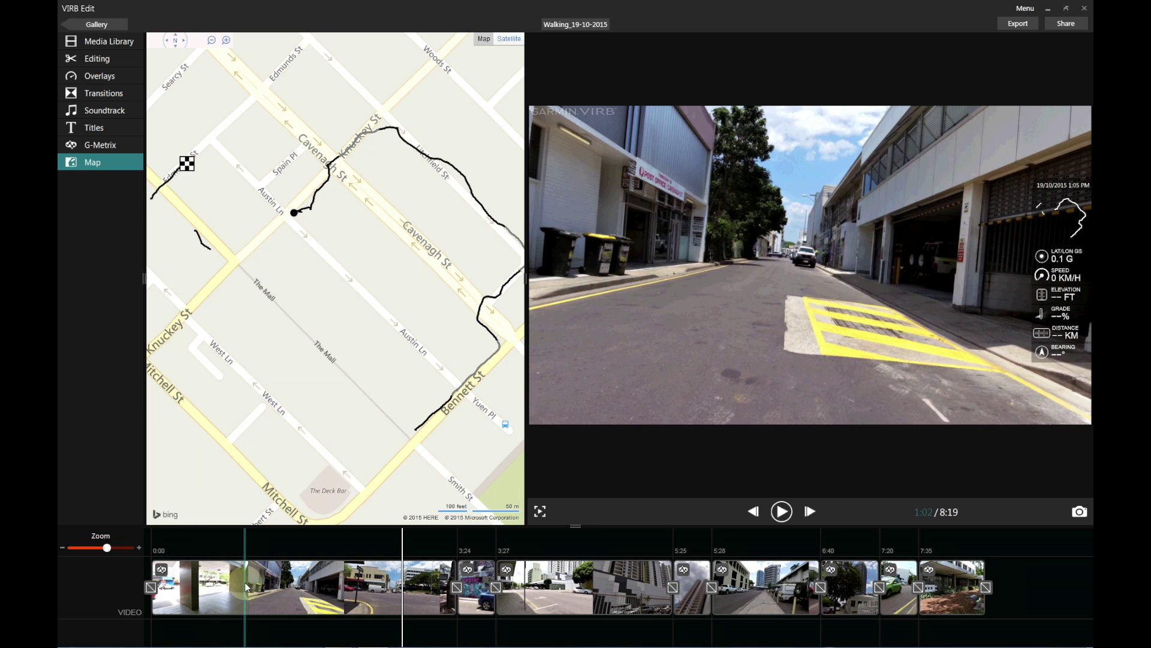
{"action": "left_click", "coordinate": [247, 577]}
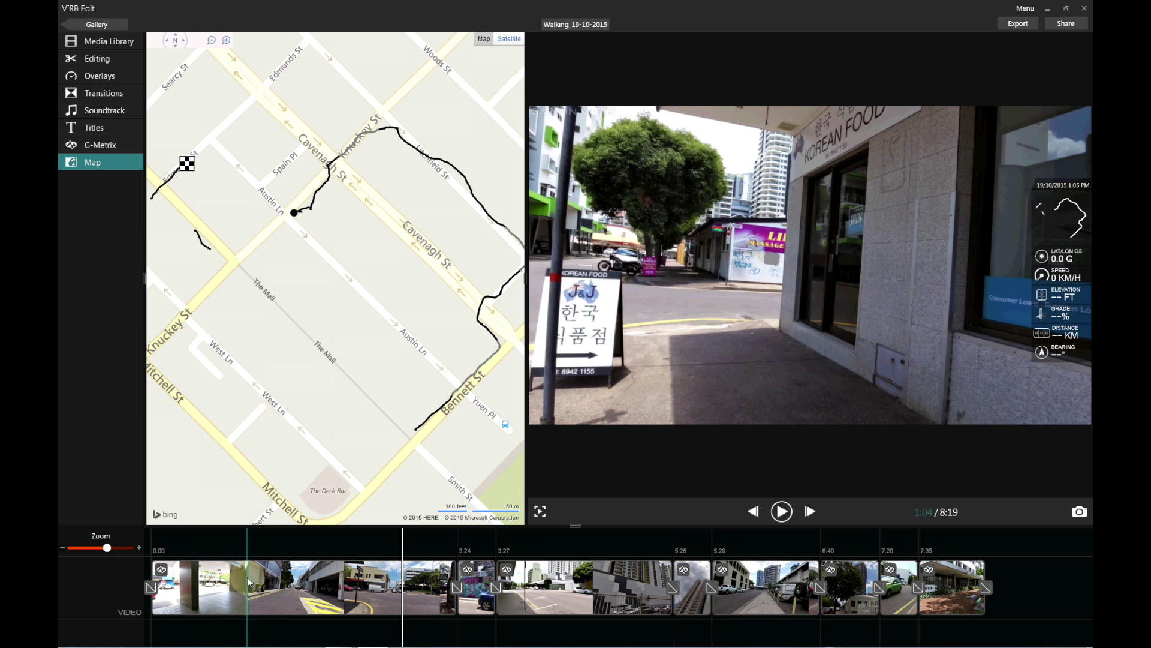
{"action": "left_click_drag", "start_coordinate": [249, 577], "coordinate": [281, 582]}
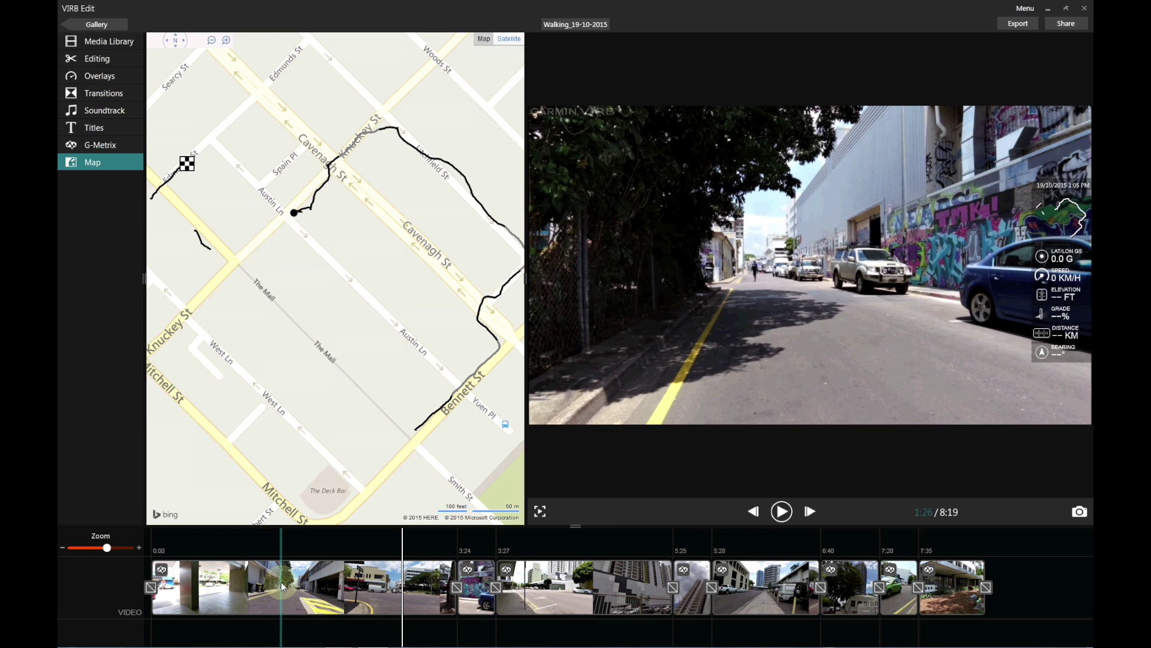
{"action": "left_click_drag", "start_coordinate": [283, 586], "coordinate": [337, 586]}
{"action": "left_click", "coordinate": [339, 541]}
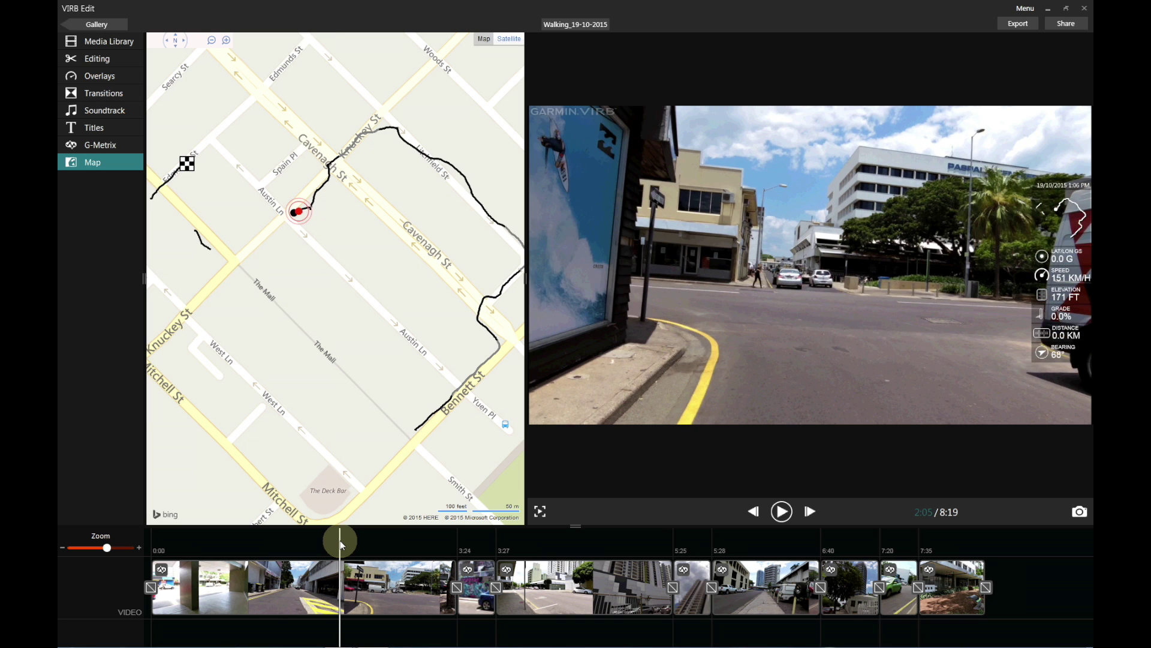
{"action": "left_click", "coordinate": [278, 563]}
{"action": "mouse_move", "coordinate": [194, 562]}
{"action": "left_mouse_down"}
{"action": "mouse_move", "coordinate": [317, 562]}
{"action": "mouse_move", "coordinate": [347, 549]}
{"action": "mouse_move", "coordinate": [322, 578]}
{"action": "left_mouse_up"}
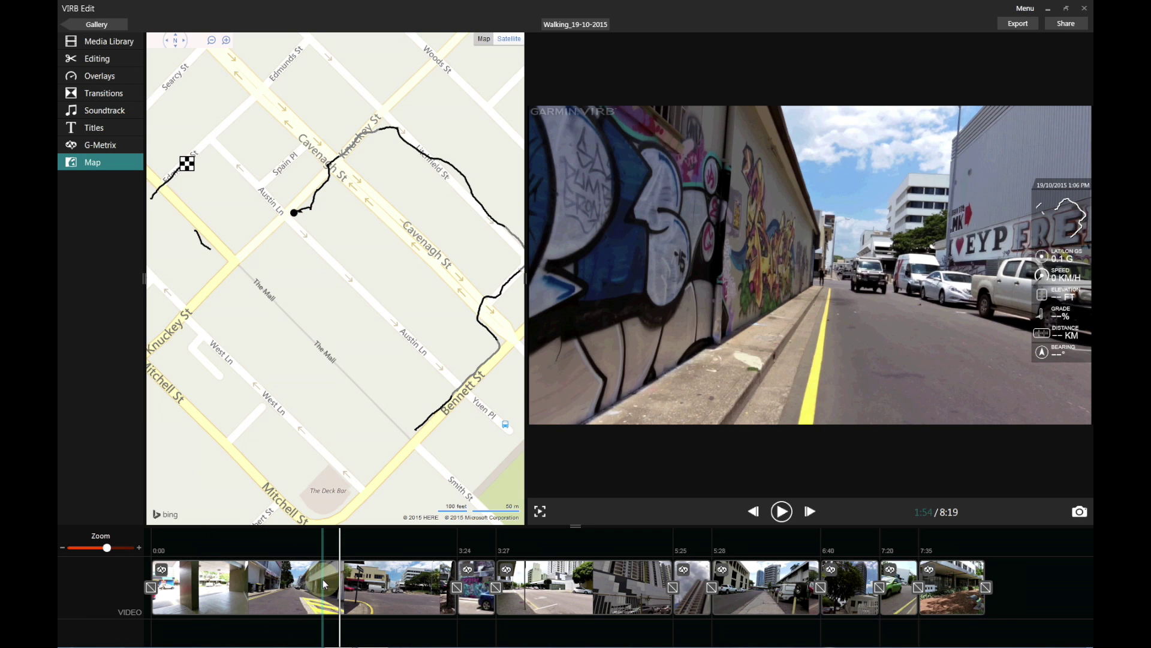
{"action": "left_click", "coordinate": [322, 578]}
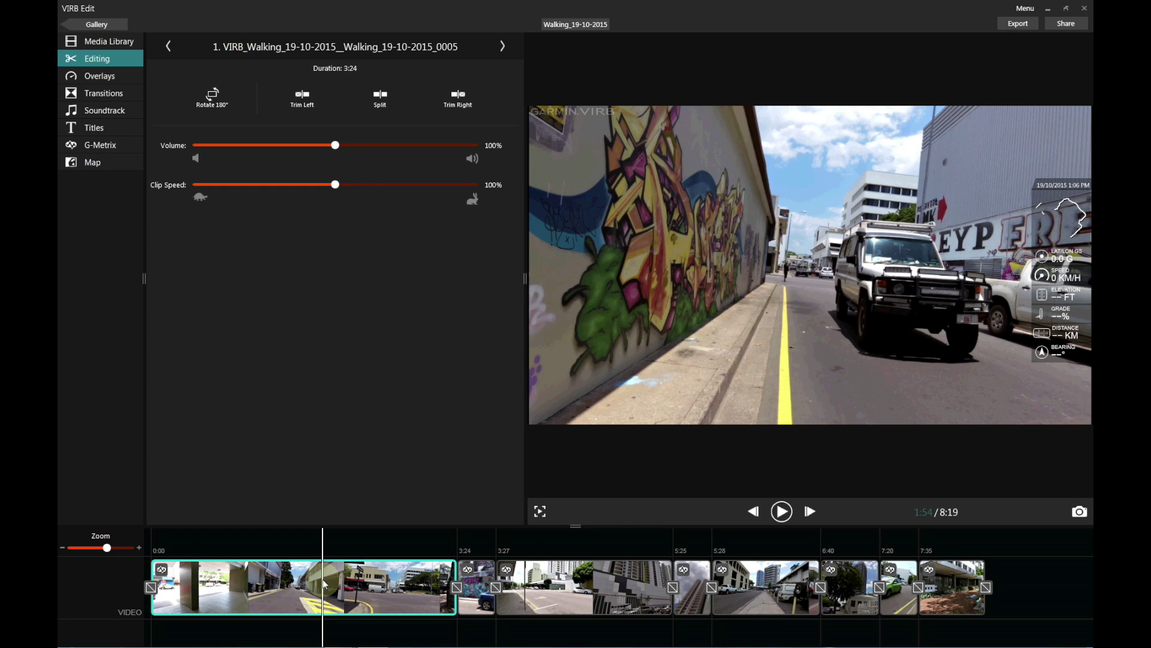
{"action": "left_click_drag", "start_coordinate": [336, 547], "coordinate": [344, 537]}
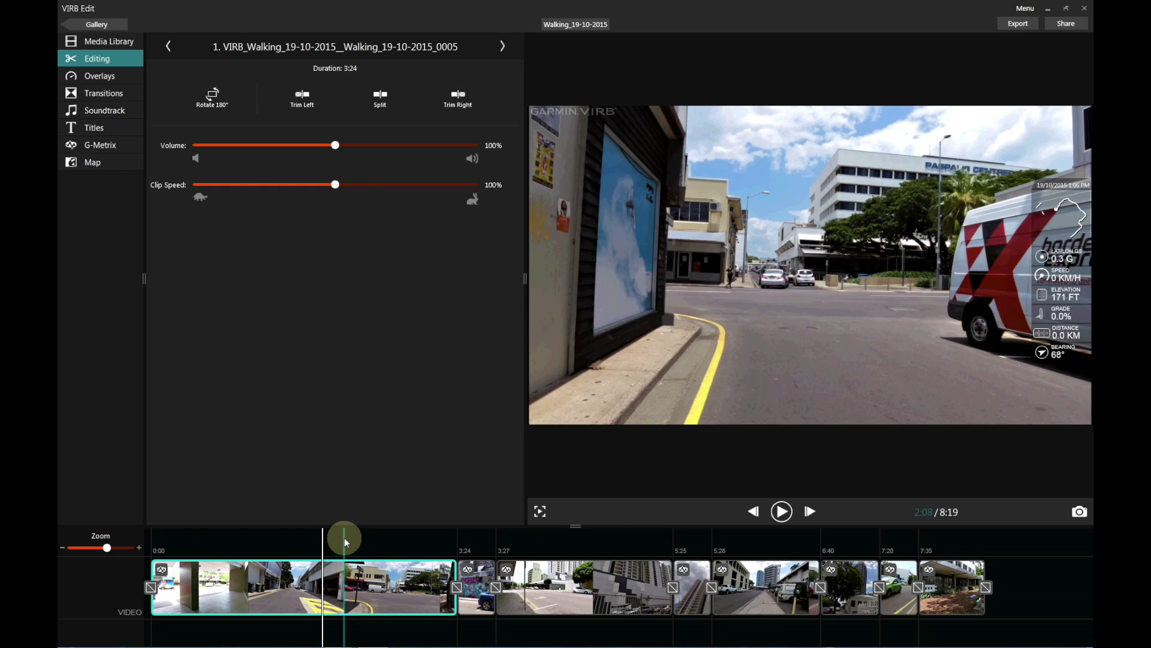
- Position the playhead at 2:12 using the map and trim away everything before it in the first clip
{"action": "left_click", "coordinate": [103, 160]}
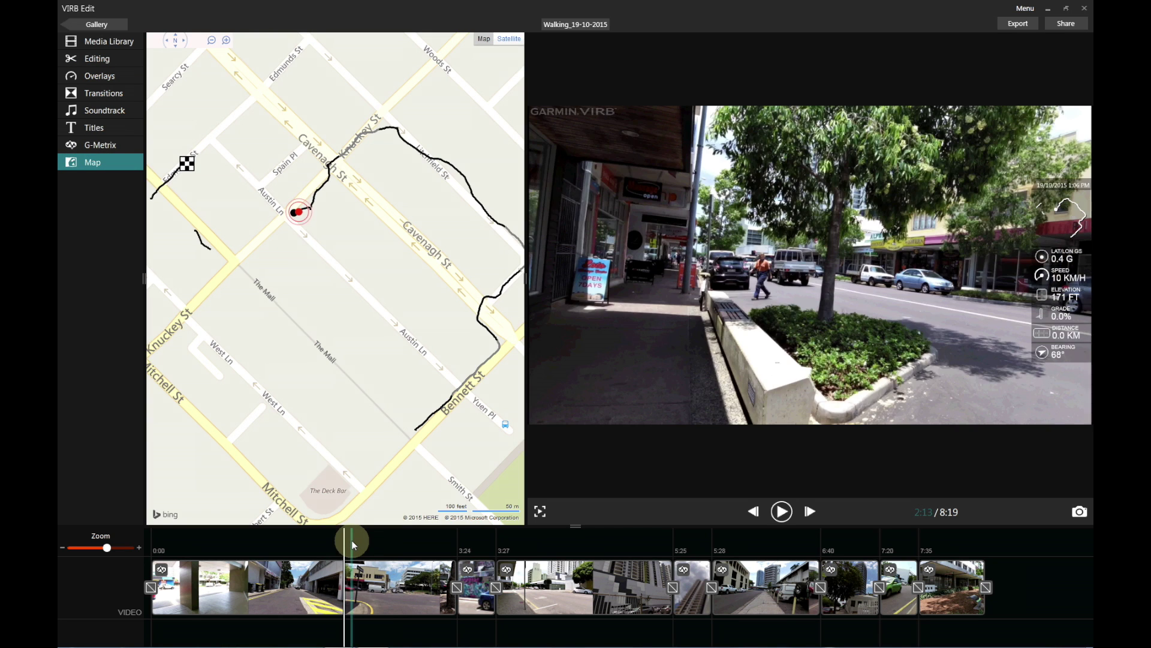
{"action": "left_click", "coordinate": [350, 541]}
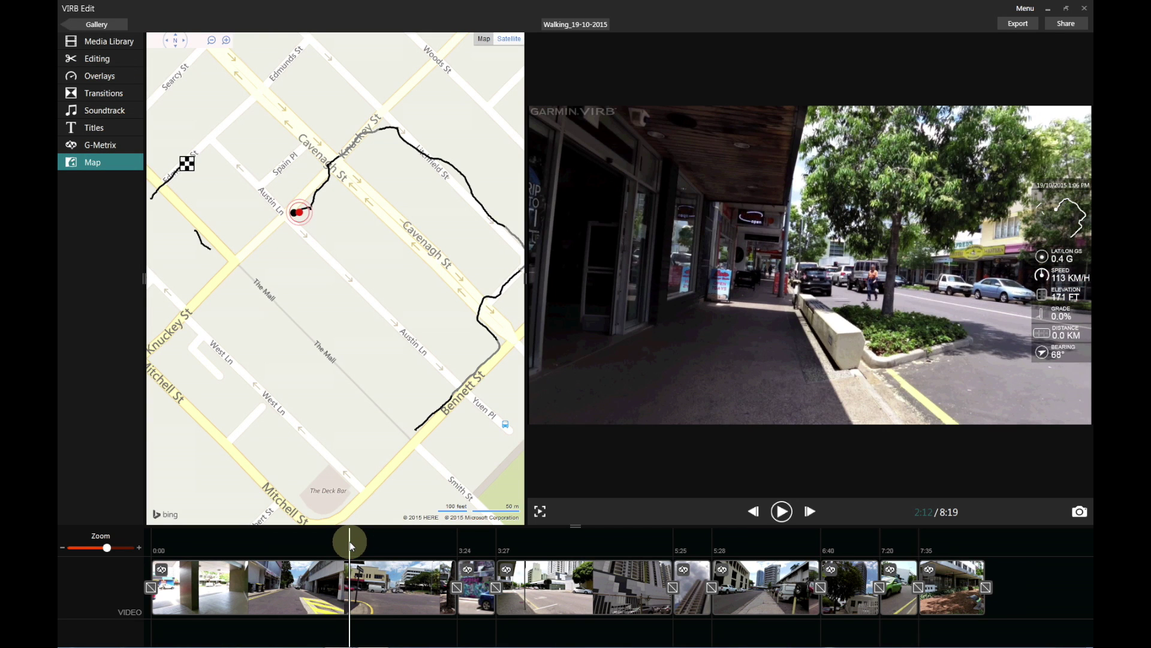
{"action": "left_click", "coordinate": [350, 577]}
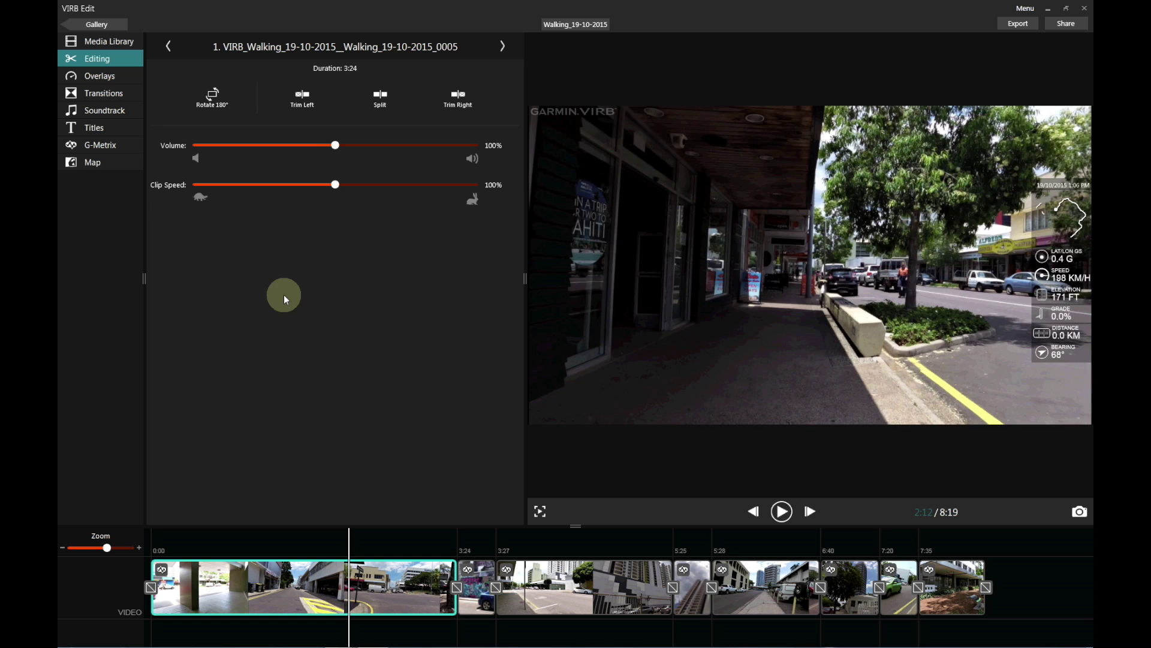
{"action": "left_click", "coordinate": [303, 94]}
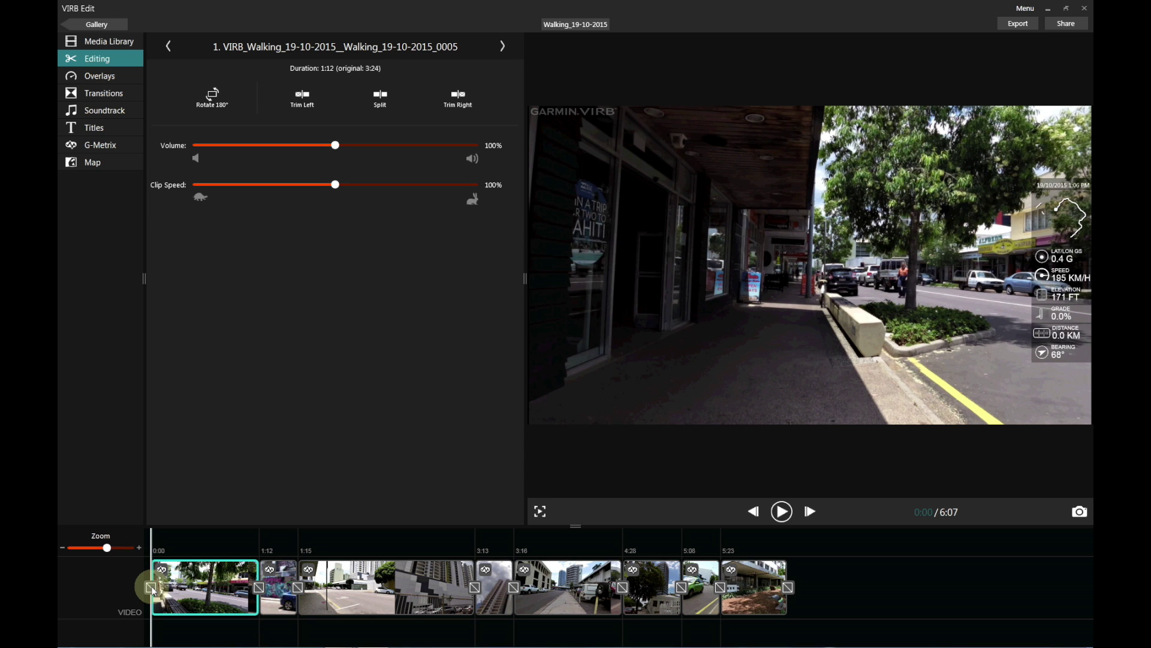
- Play the first clip against the map, then trim away its footage after 1:00
{"action": "left_click", "coordinate": [95, 163]}
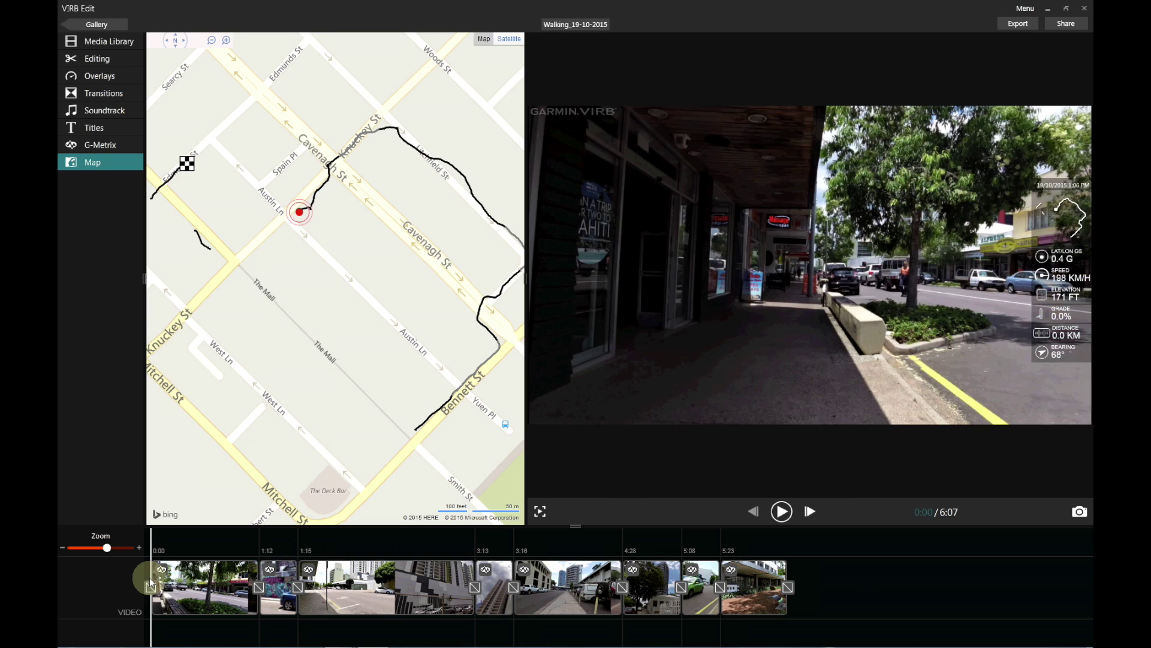
{"action": "key", "text": "space"}
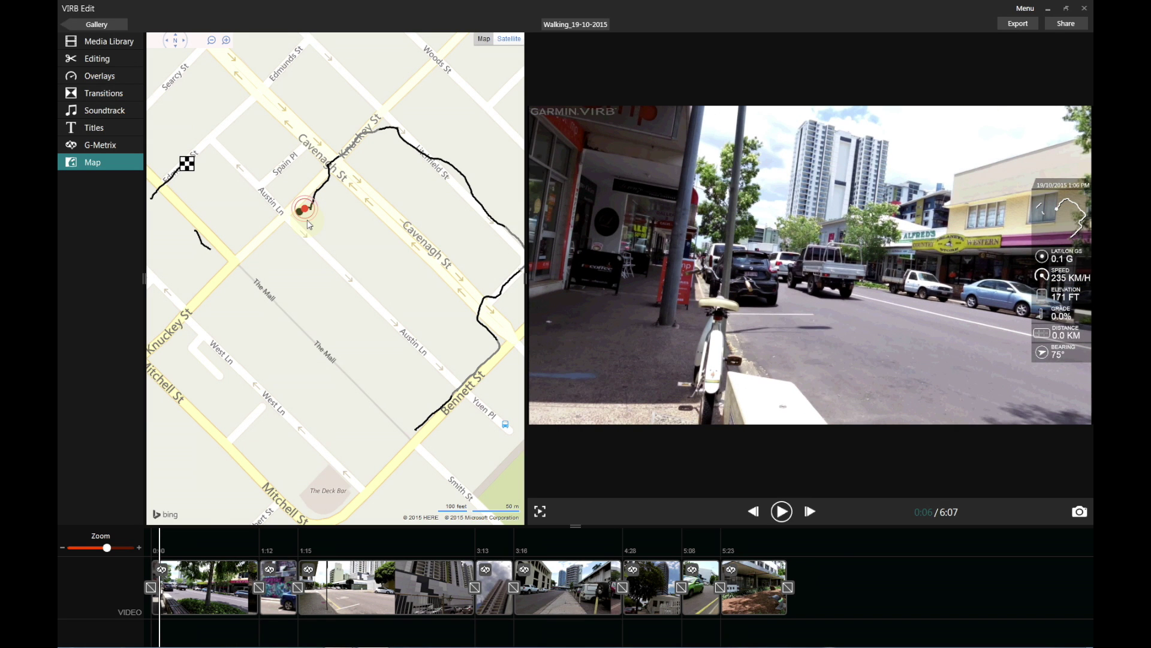
{"action": "left_click", "coordinate": [243, 545]}
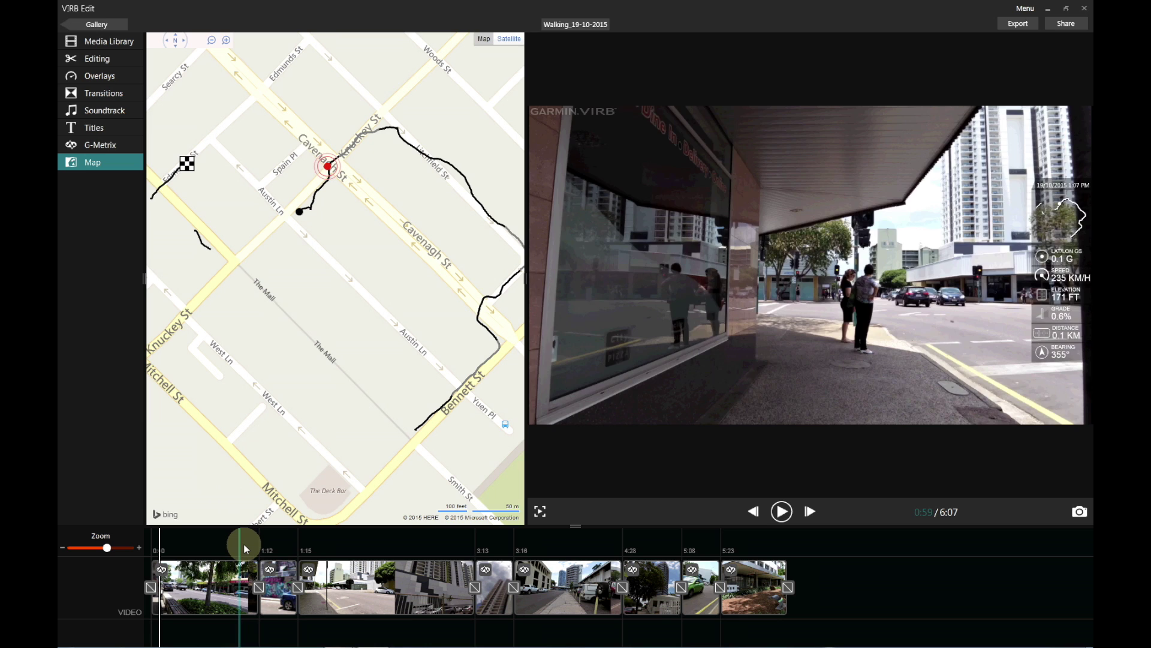
{"action": "left_click_drag", "start_coordinate": [244, 545], "coordinate": [244, 580]}
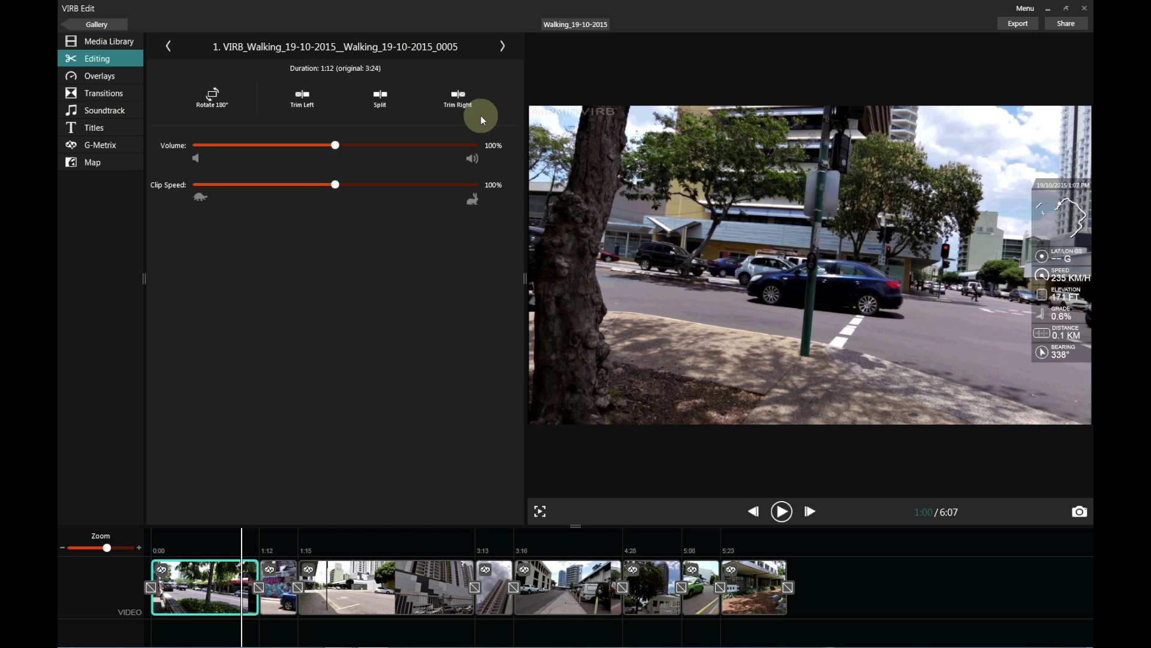
{"action": "left_click", "coordinate": [454, 94]}
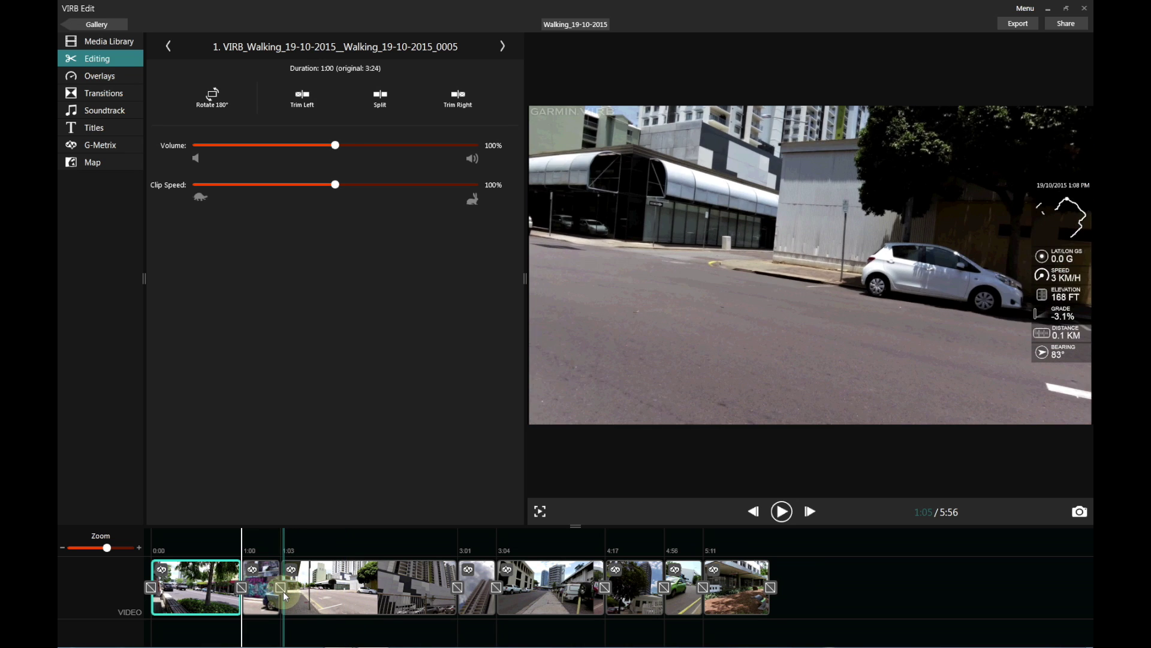
- Split the third clip at 1:32 and trim the start of its second part up to 1:53
{"action": "left_click", "coordinate": [326, 585]}
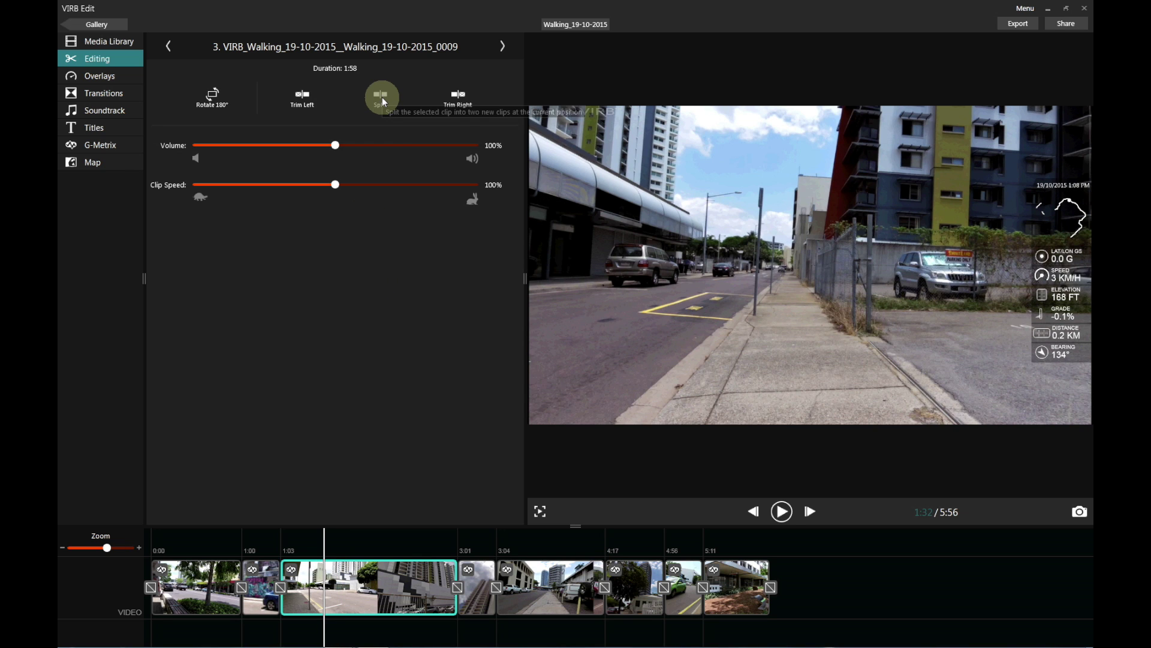
{"action": "left_click", "coordinate": [382, 100]}
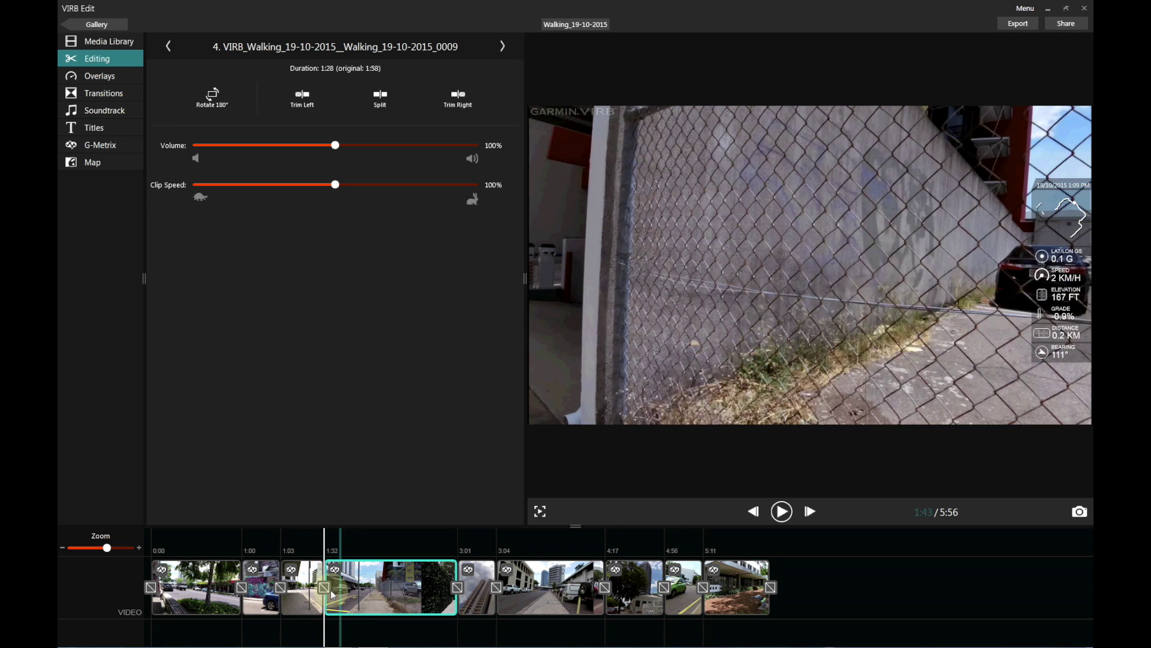
{"action": "left_click_drag", "start_coordinate": [324, 542], "coordinate": [356, 542]}
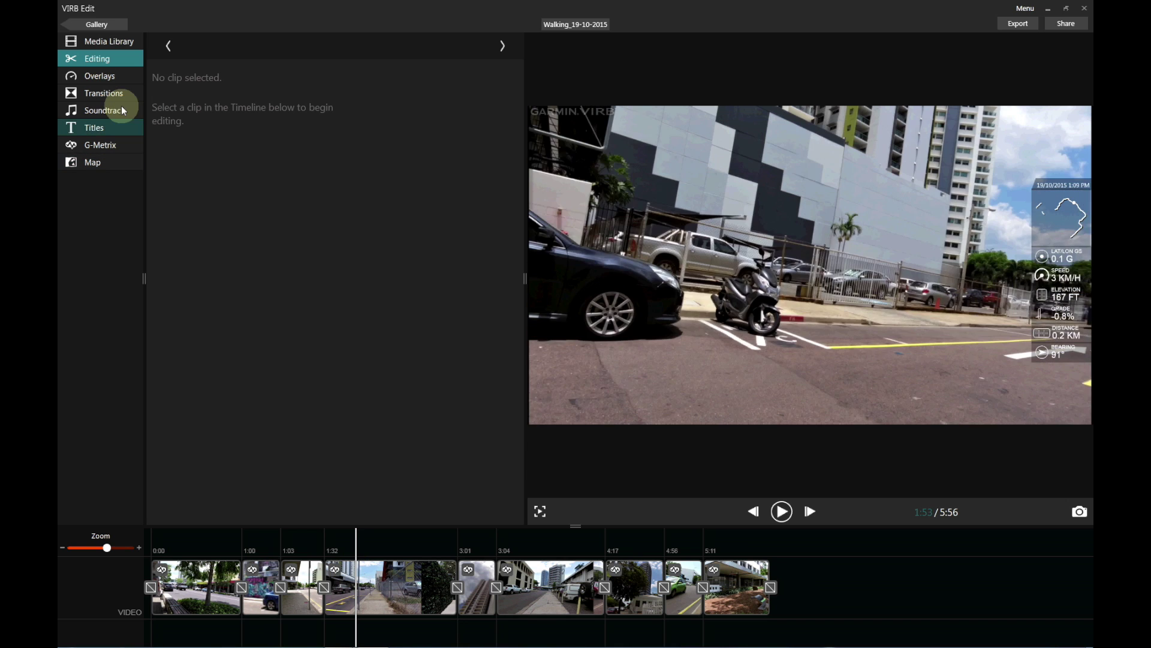
{"action": "left_click", "coordinate": [358, 574]}
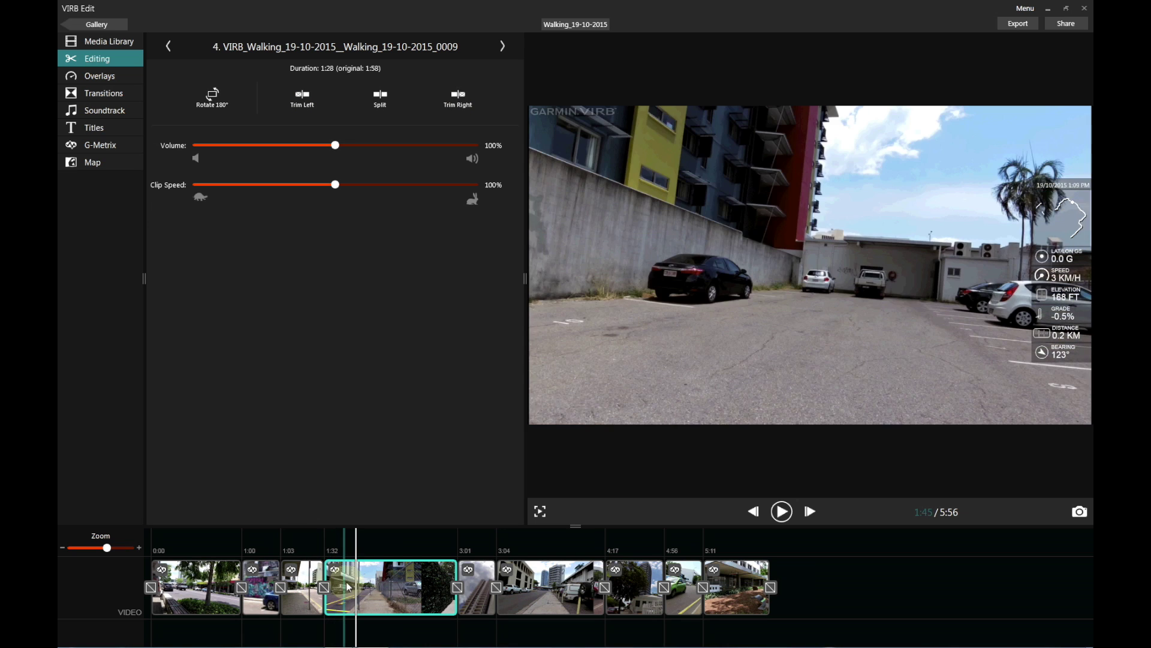
{"action": "left_click", "coordinate": [302, 99]}
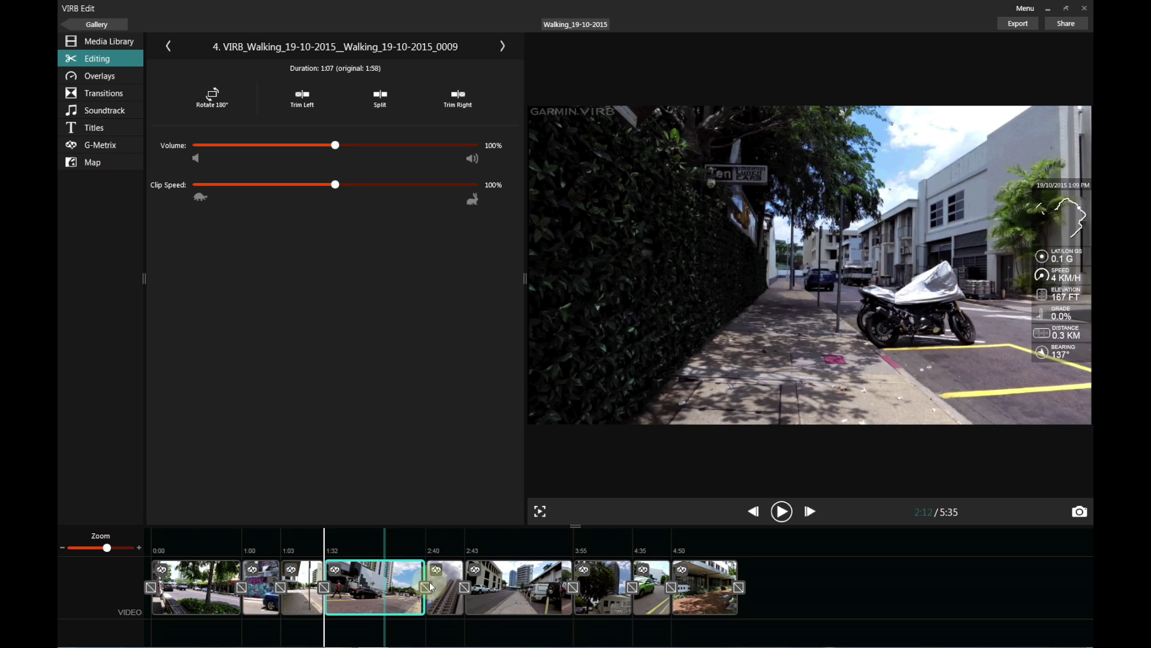
- Trim away the sixth clip's footage before 3:19
{"action": "left_click", "coordinate": [521, 581]}
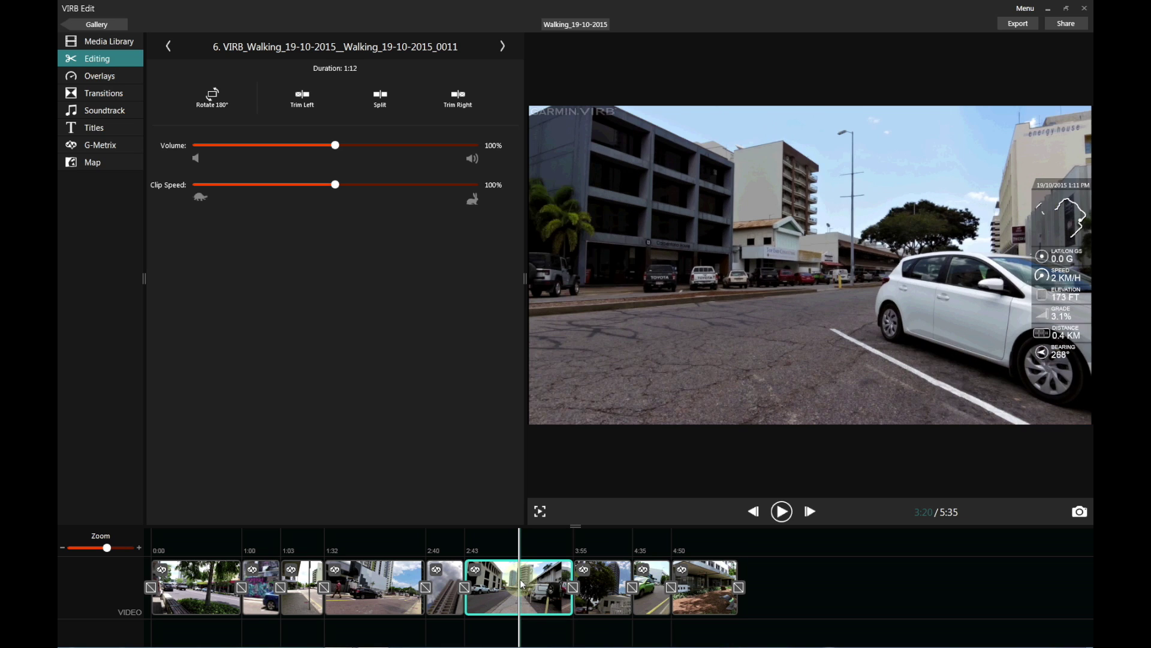
{"action": "left_click", "coordinate": [486, 524]}
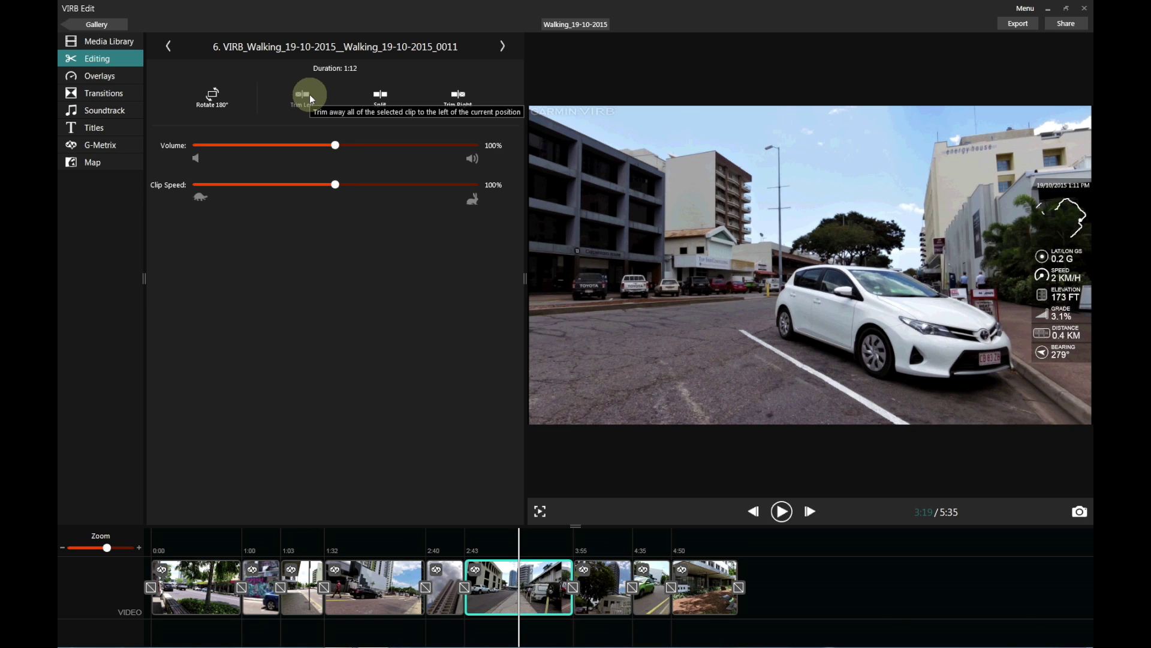
{"action": "left_click", "coordinate": [310, 95]}
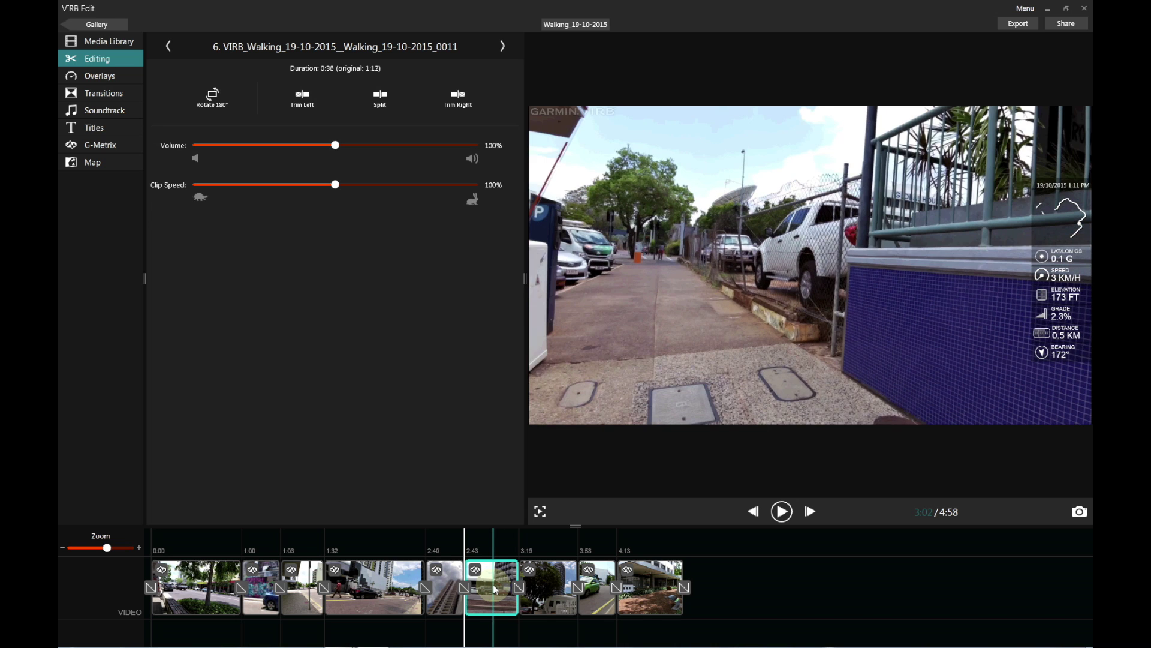
- Mute the sixth clip by setting its volume to 0%, playing it before and after the change
{"action": "left_click", "coordinate": [478, 591]}
{"action": "key", "text": "space"}
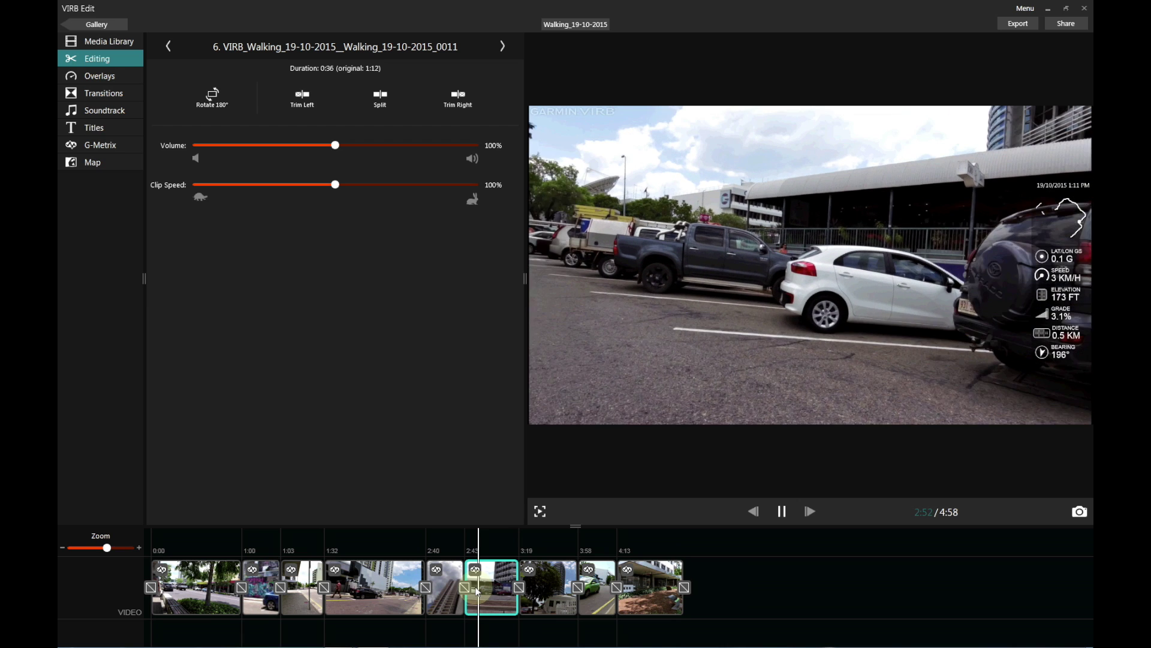
{"action": "key", "text": "space"}
{"action": "left_click", "coordinate": [507, 570]}
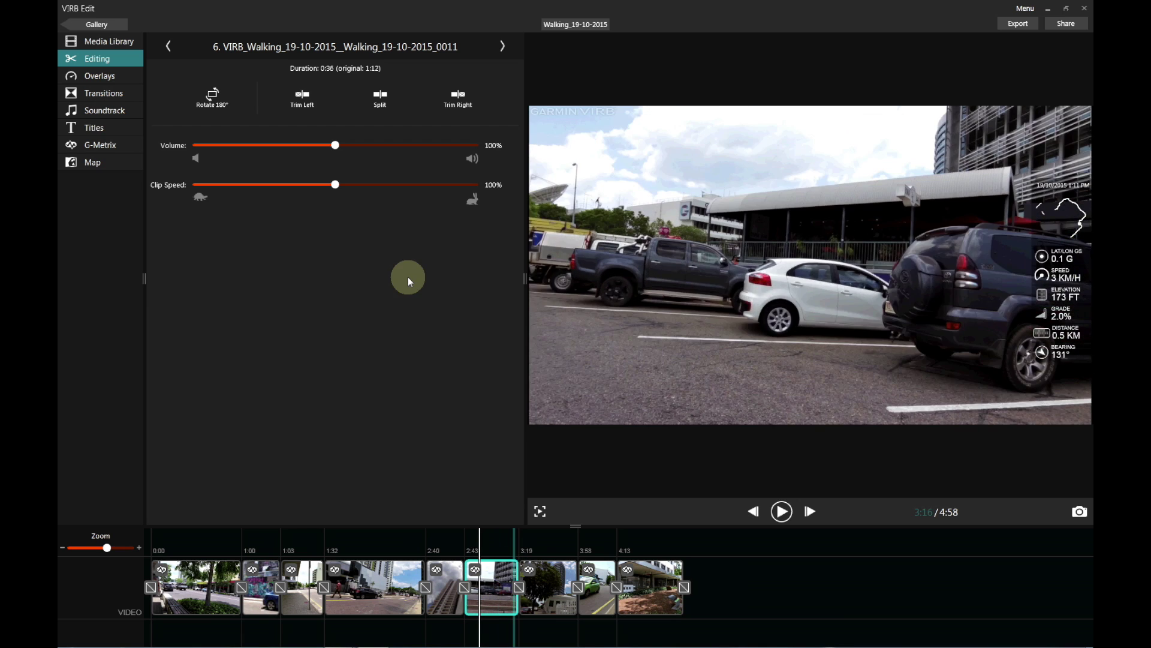
{"action": "left_click", "coordinate": [332, 146]}
{"action": "left_click_drag", "start_coordinate": [332, 147], "coordinate": [184, 145]}
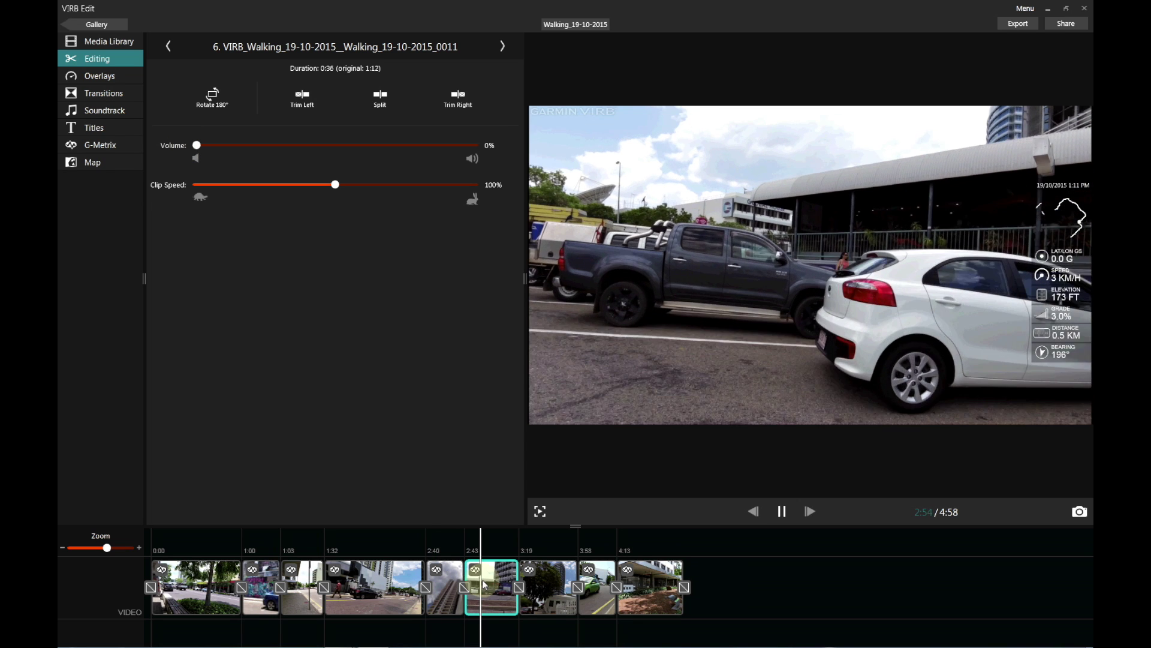
{"action": "key", "text": "space"}
{"action": "left_click", "coordinate": [483, 544]}
- Set the seventh clip's speed to 200% and play it back to check the faster motion
{"action": "left_click", "coordinate": [539, 577]}
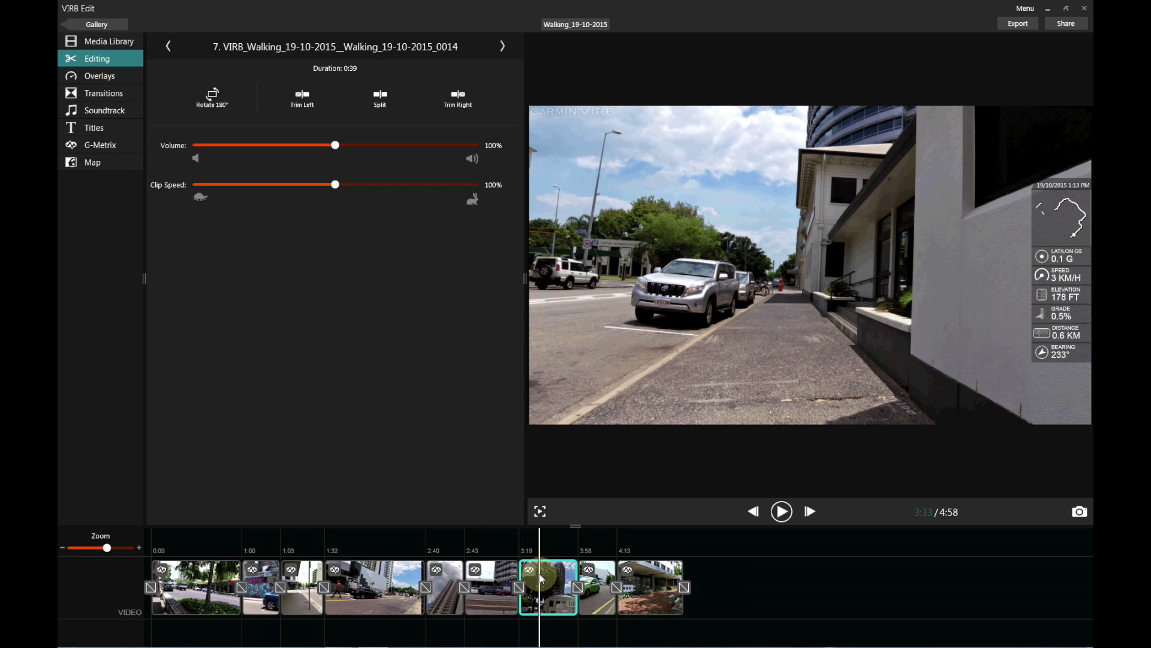
{"action": "key", "text": "space"}
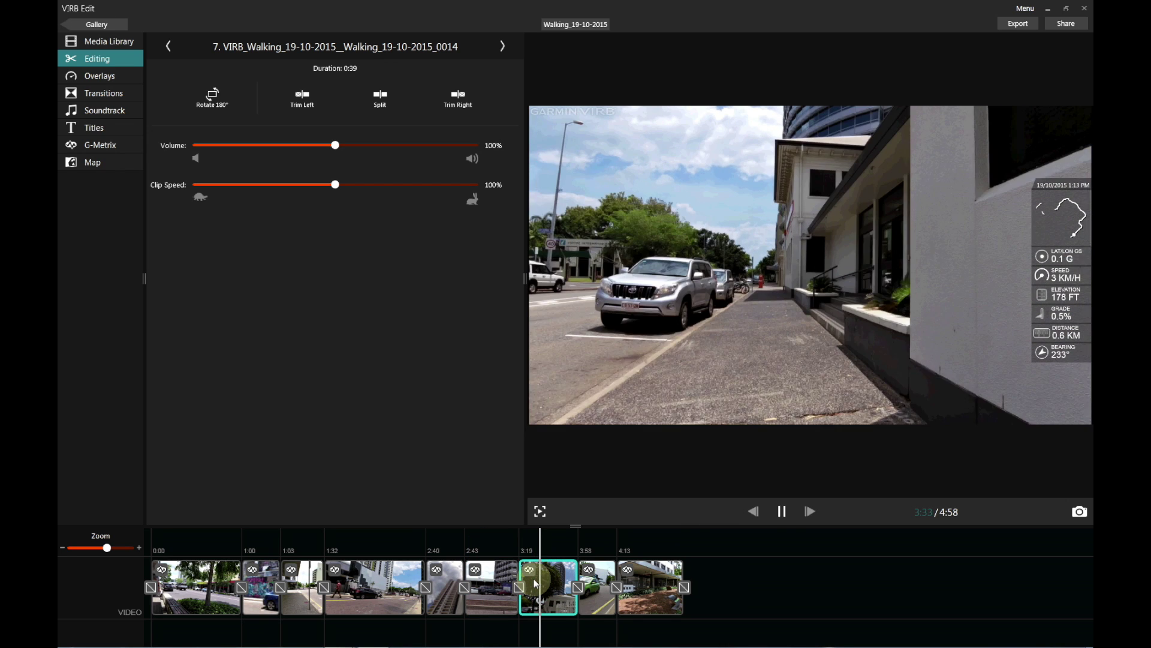
{"action": "key", "text": "space"}
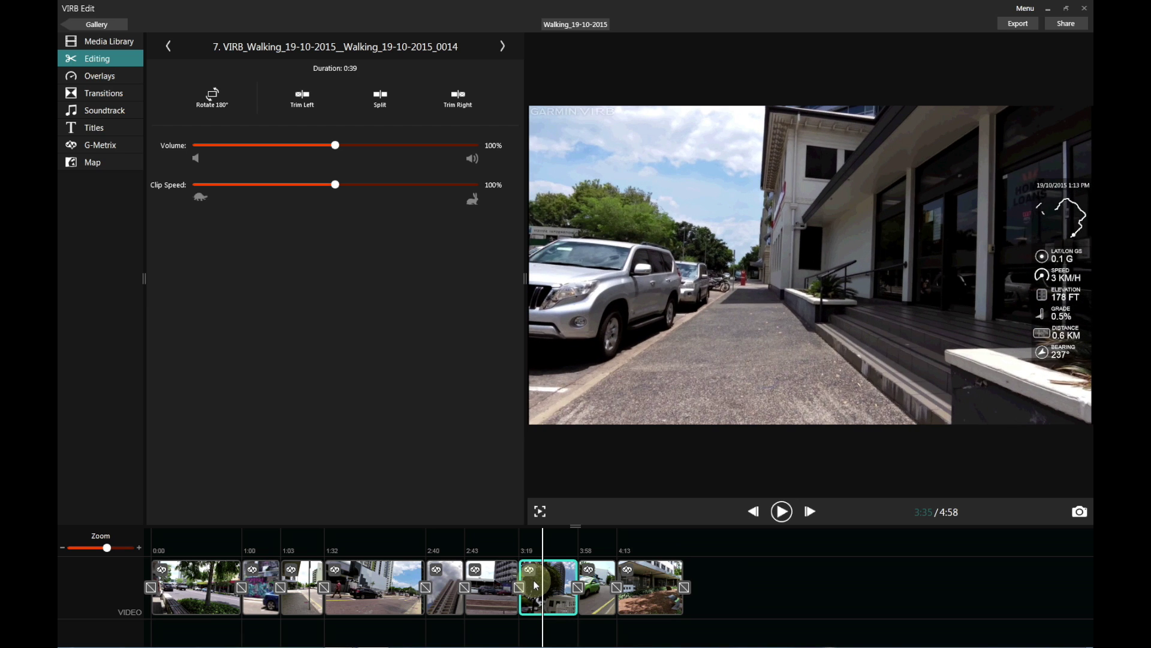
{"action": "left_click_drag", "start_coordinate": [347, 190], "coordinate": [329, 185]}
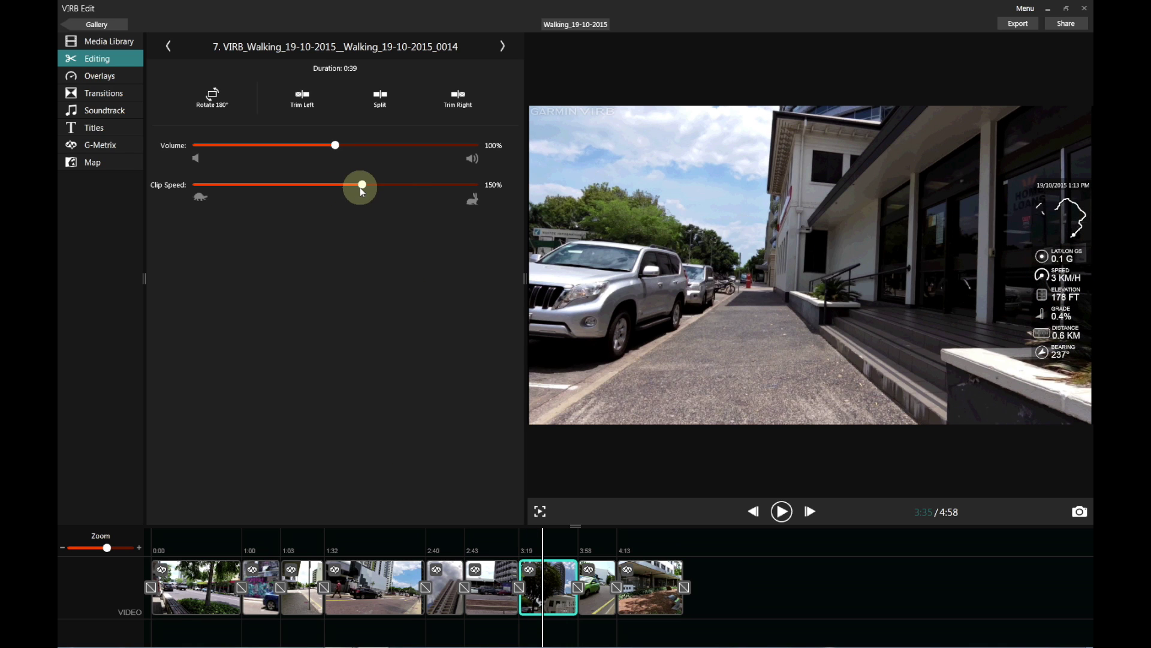
{"action": "left_click", "coordinate": [528, 599]}
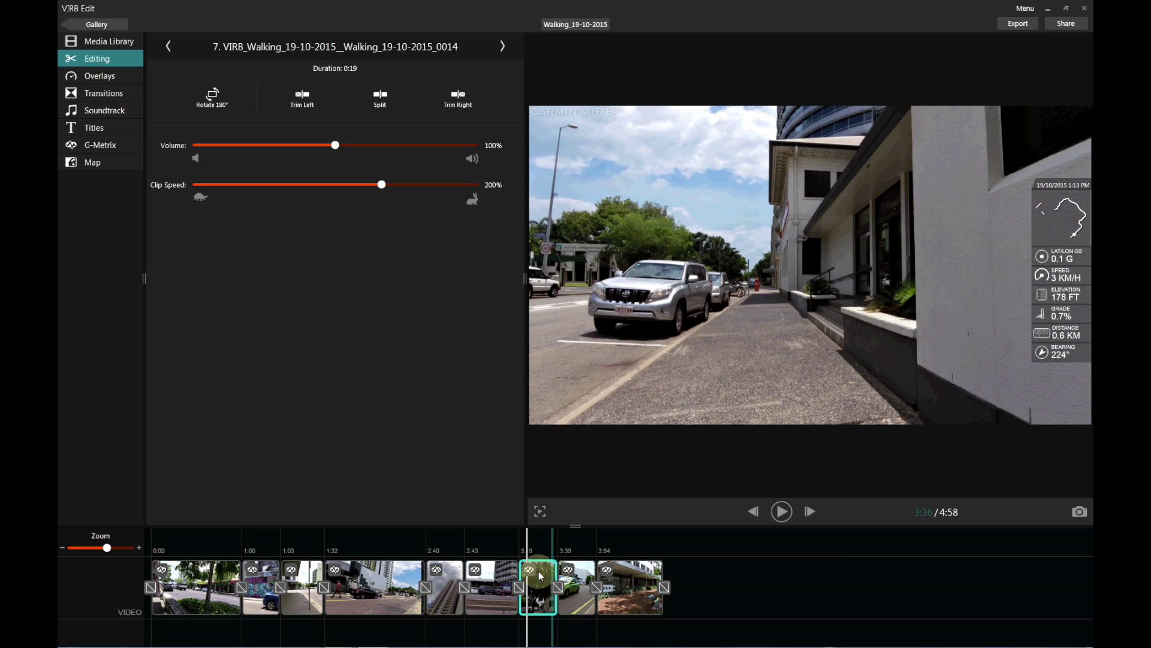
{"action": "key", "text": "space"}
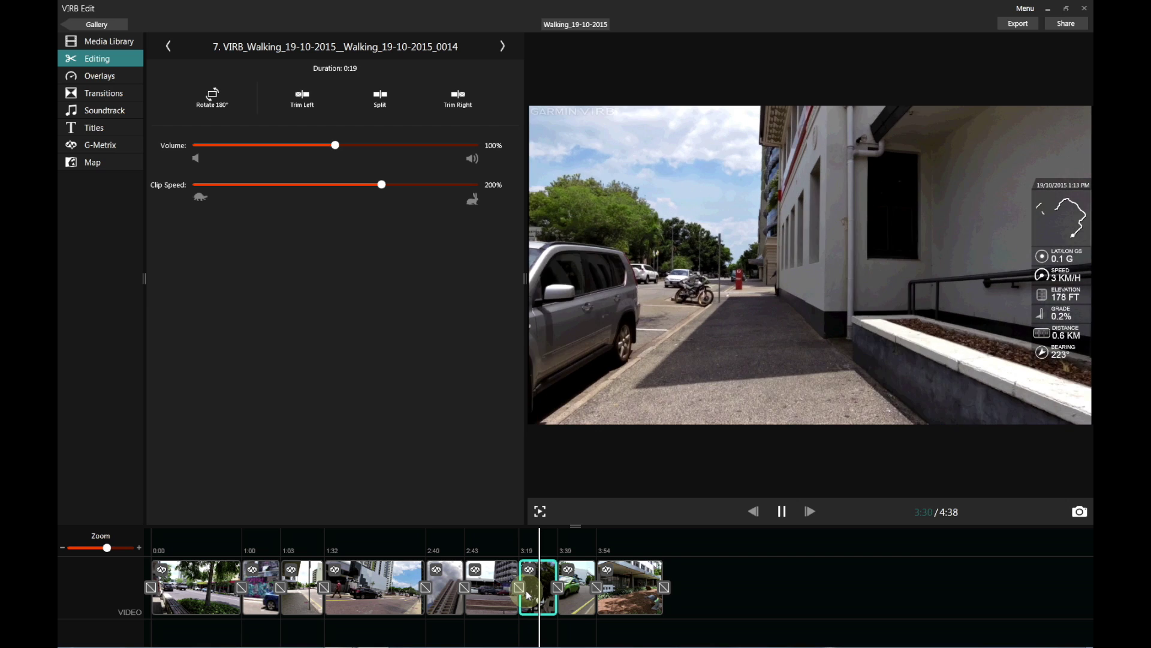
{"action": "key", "text": "space"}
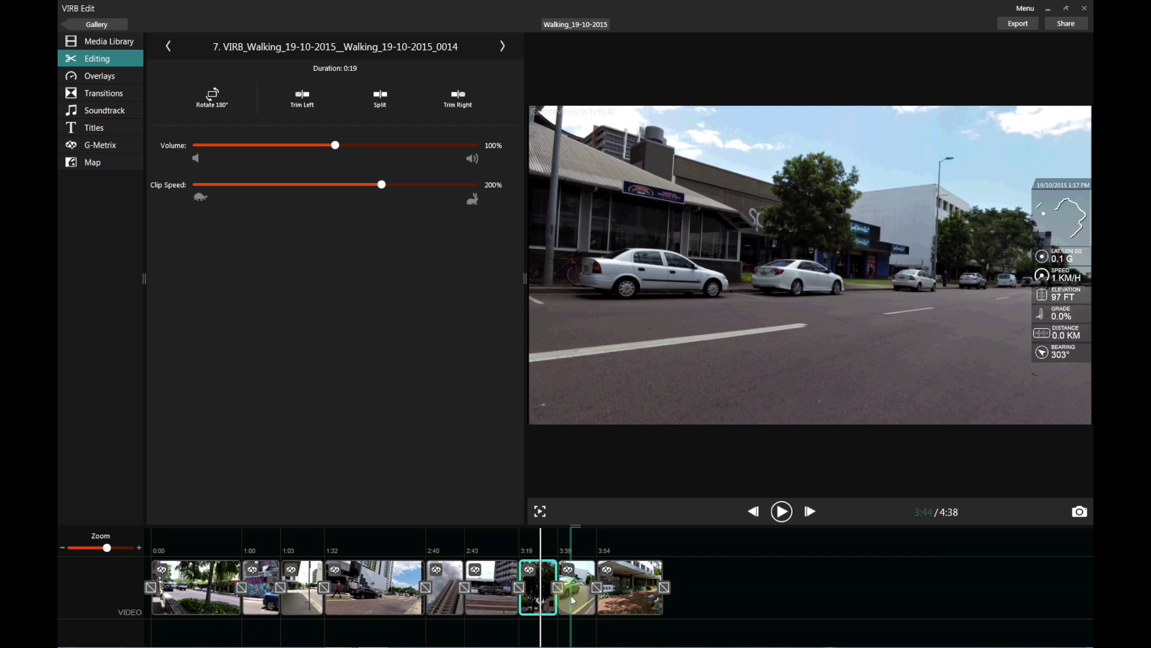
- Slow the fourth clip to 33.333% speed and play it back from about 1:55 to check the slow motion
{"action": "left_click", "coordinate": [370, 600]}
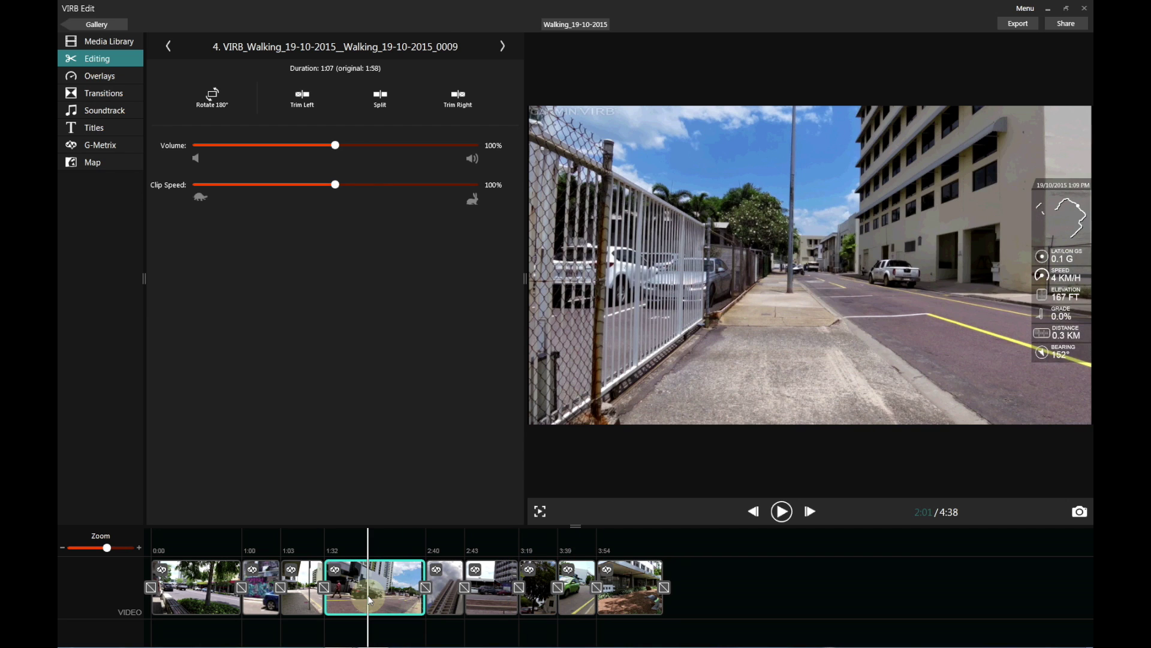
{"action": "left_click_drag", "start_coordinate": [334, 184], "coordinate": [273, 188]}
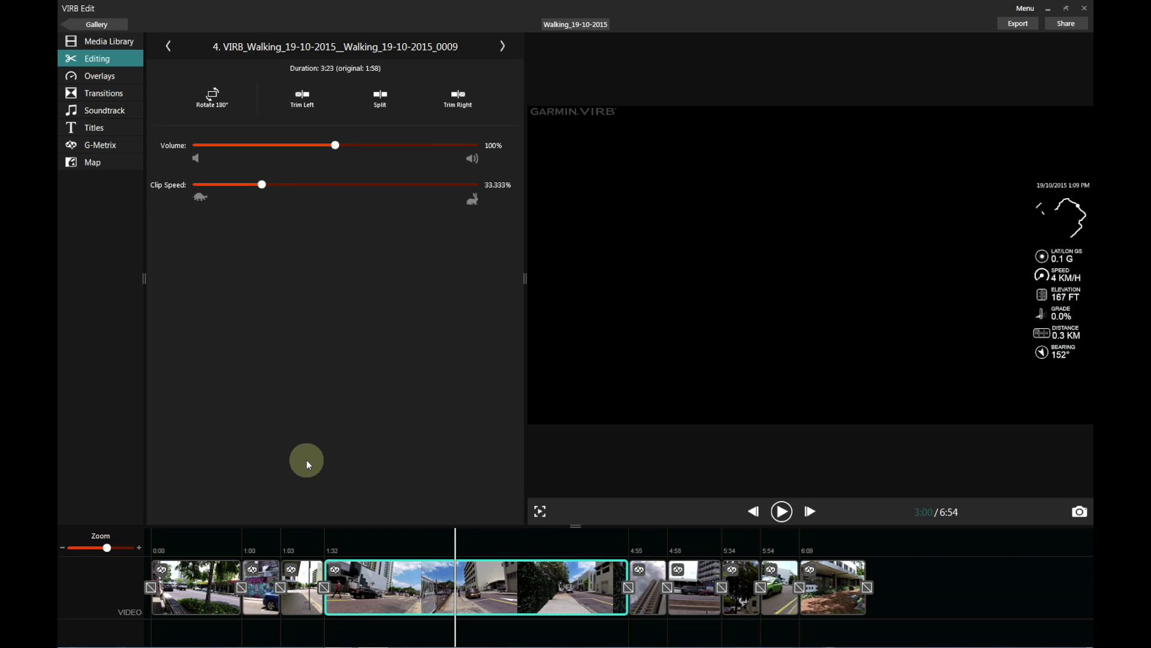
{"action": "left_click", "coordinate": [355, 549]}
{"action": "key", "text": "space"}
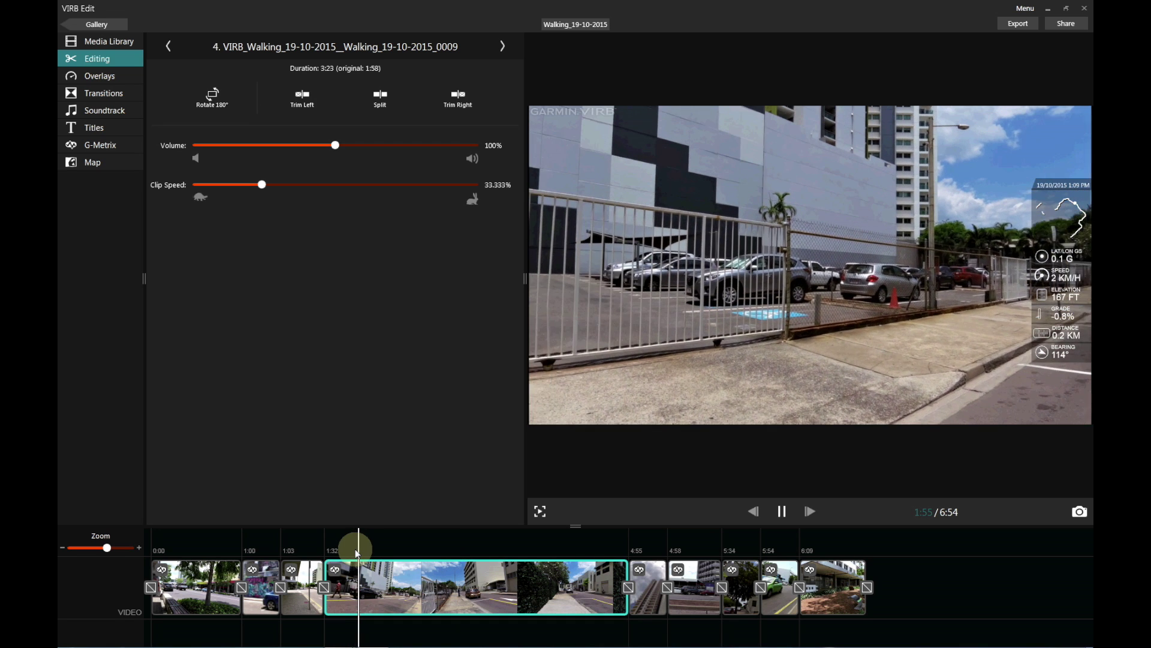
{"action": "key", "text": "space"}
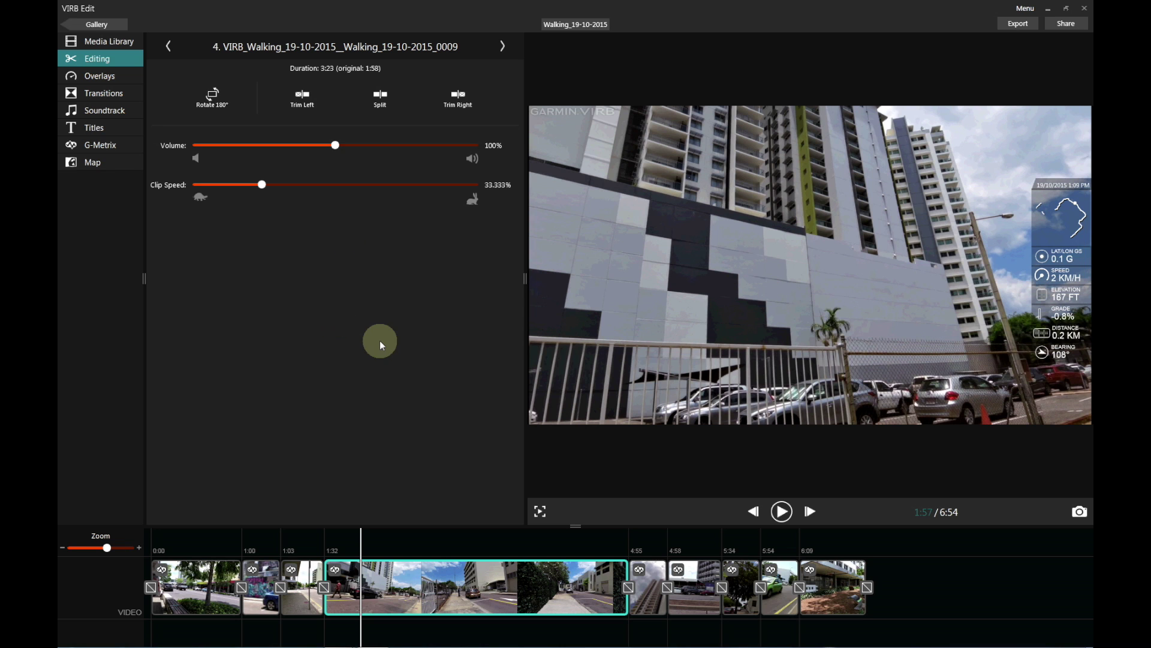
- Add a 1-second Cross Fade between the third and fourth clips and play it back from 1:23
{"action": "left_click", "coordinate": [961, 574]}
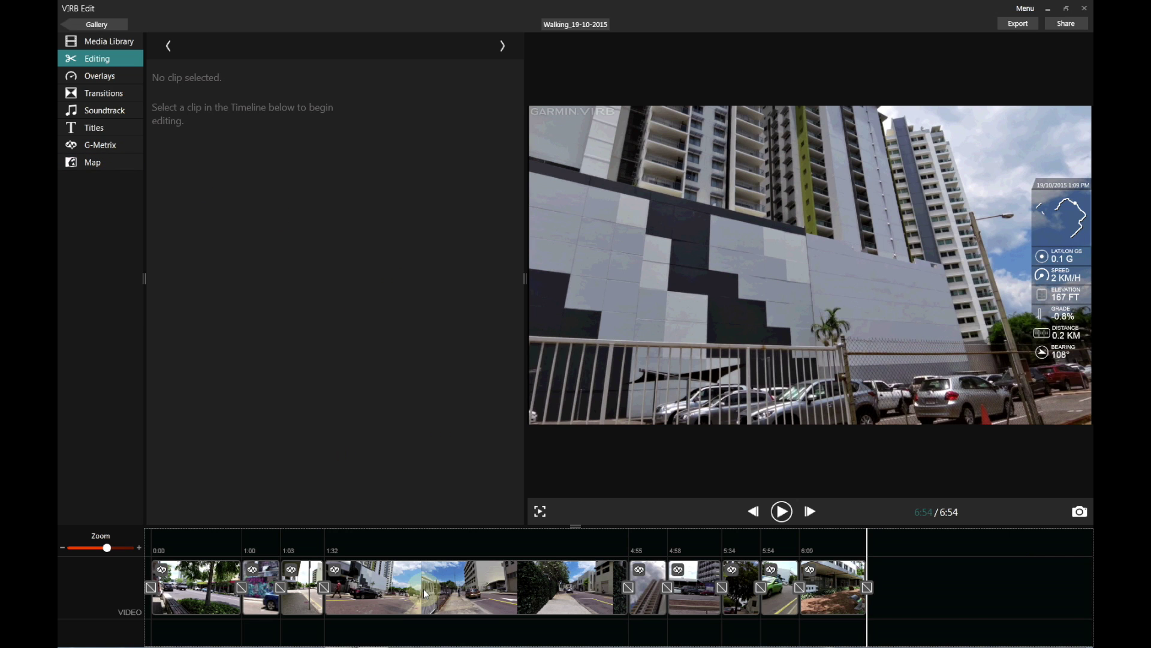
{"action": "left_click", "coordinate": [407, 593]}
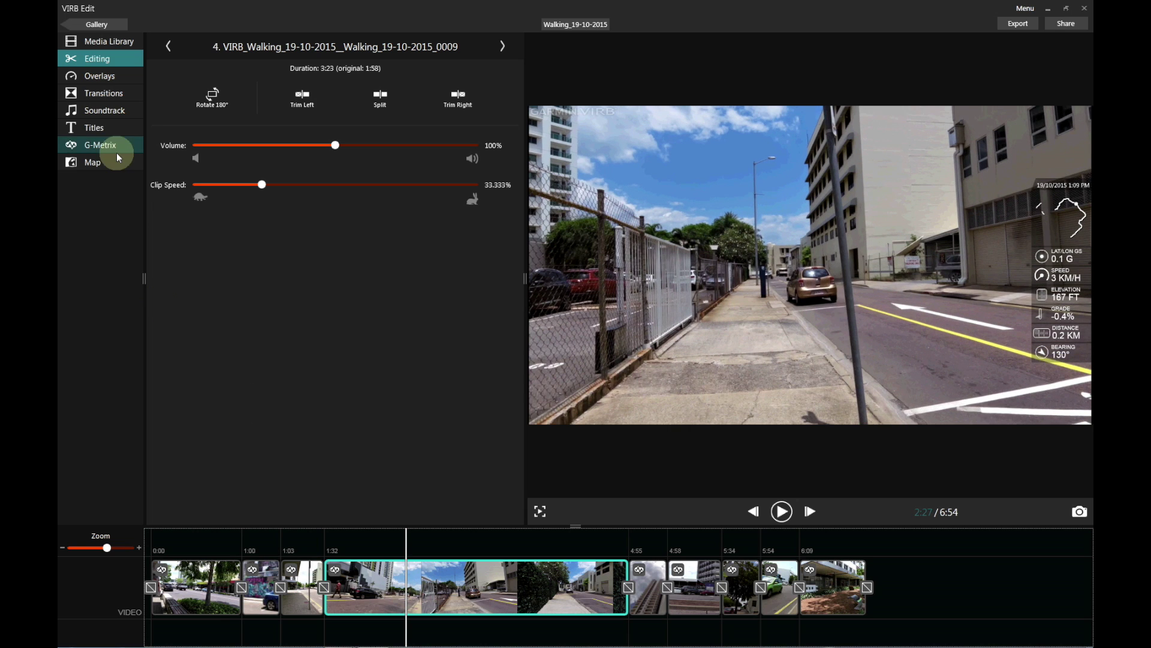
{"action": "left_click", "coordinate": [106, 95]}
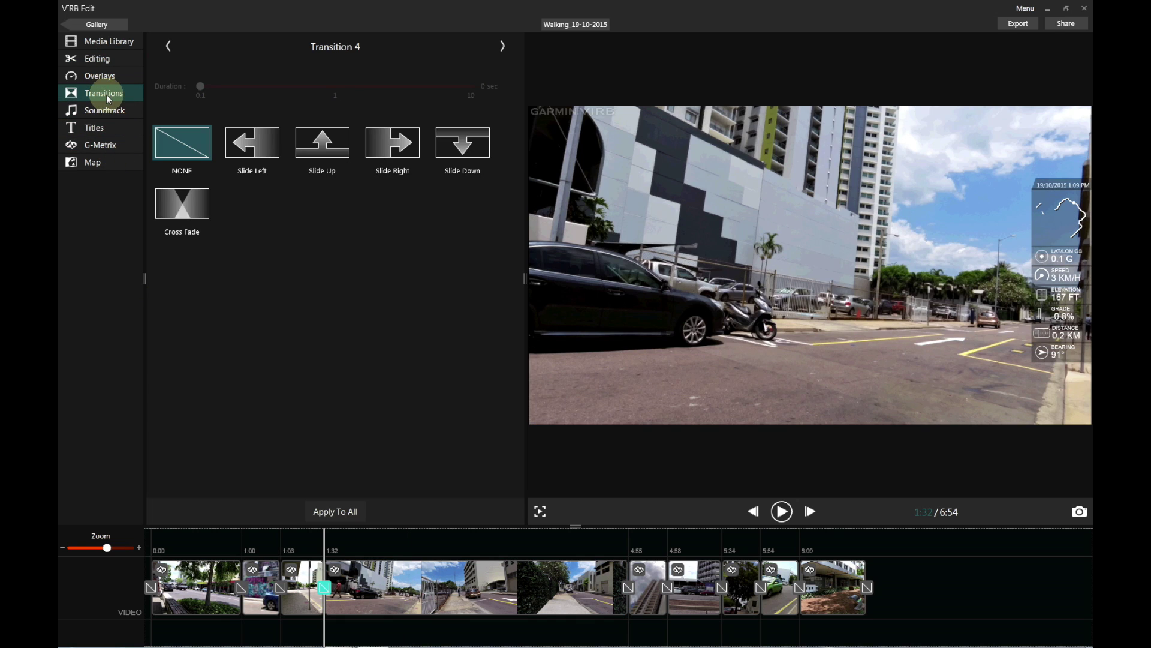
{"action": "left_click", "coordinate": [263, 358]}
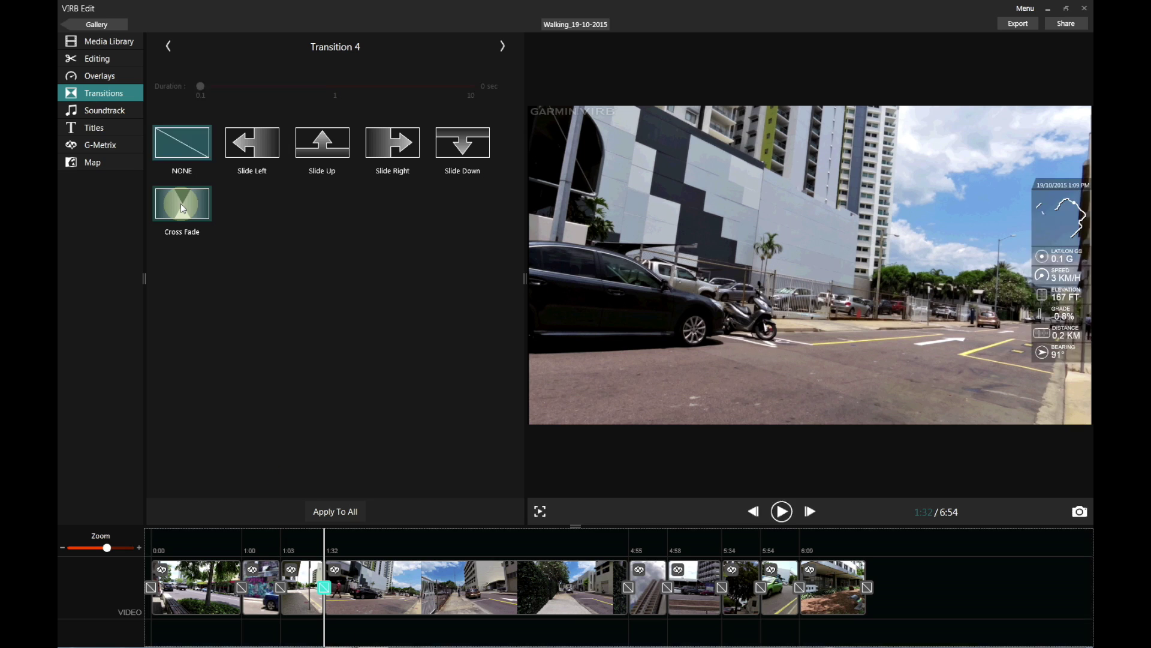
{"action": "left_click", "coordinate": [181, 204]}
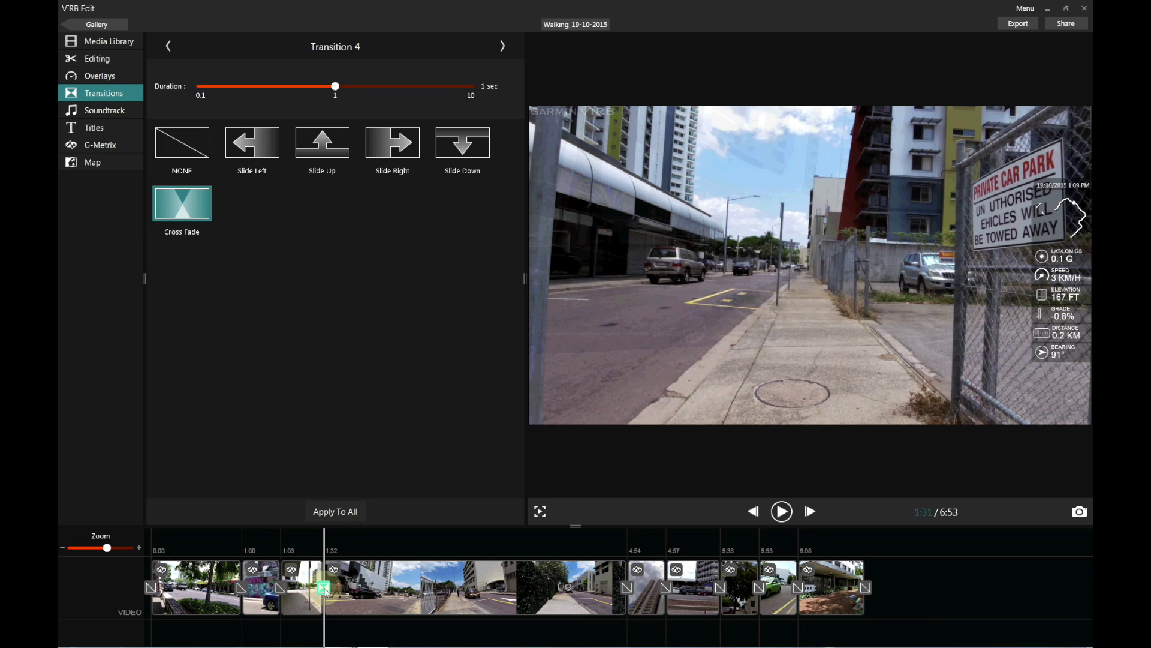
{"action": "left_click", "coordinate": [311, 534]}
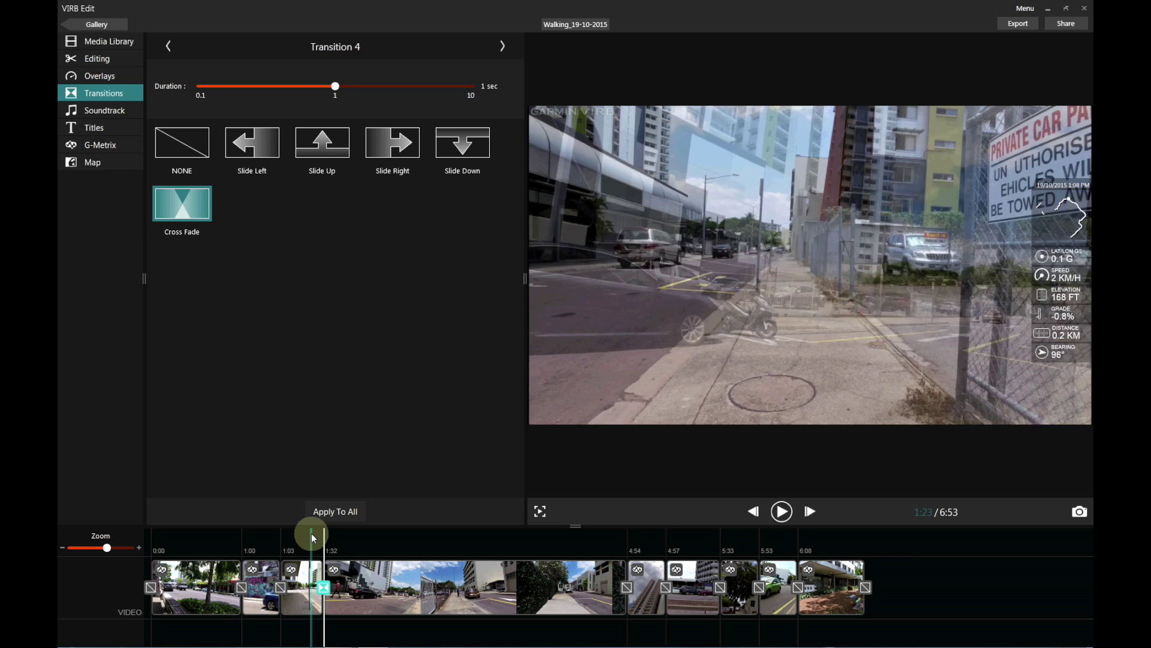
{"action": "key", "text": "space"}
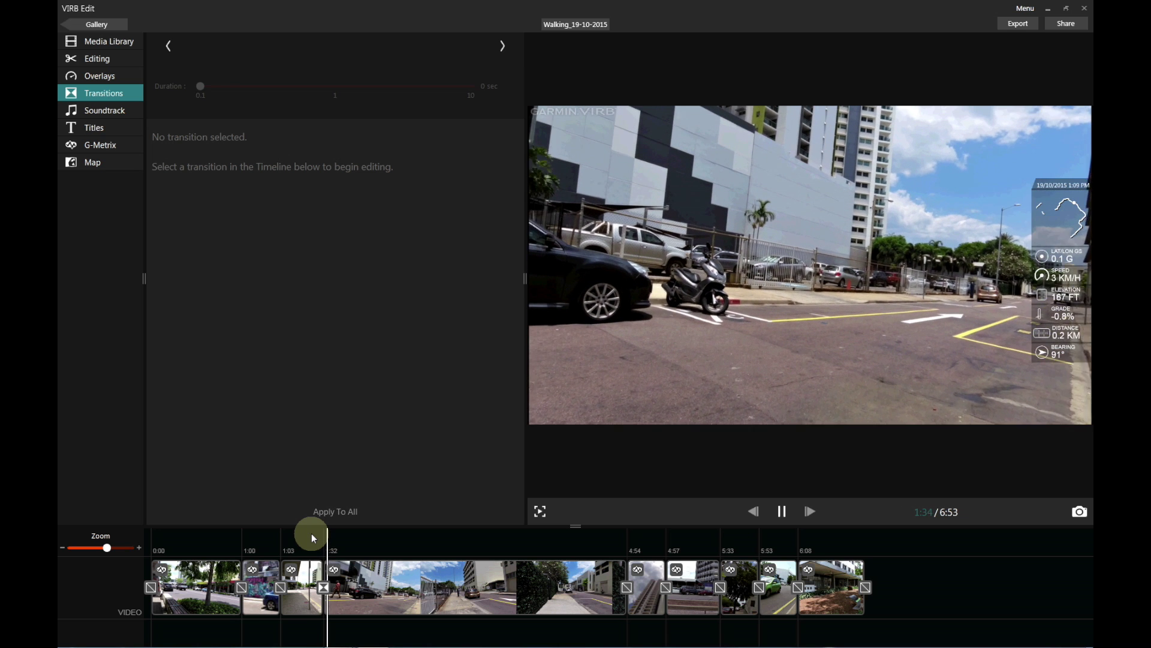
{"action": "key", "text": "space"}
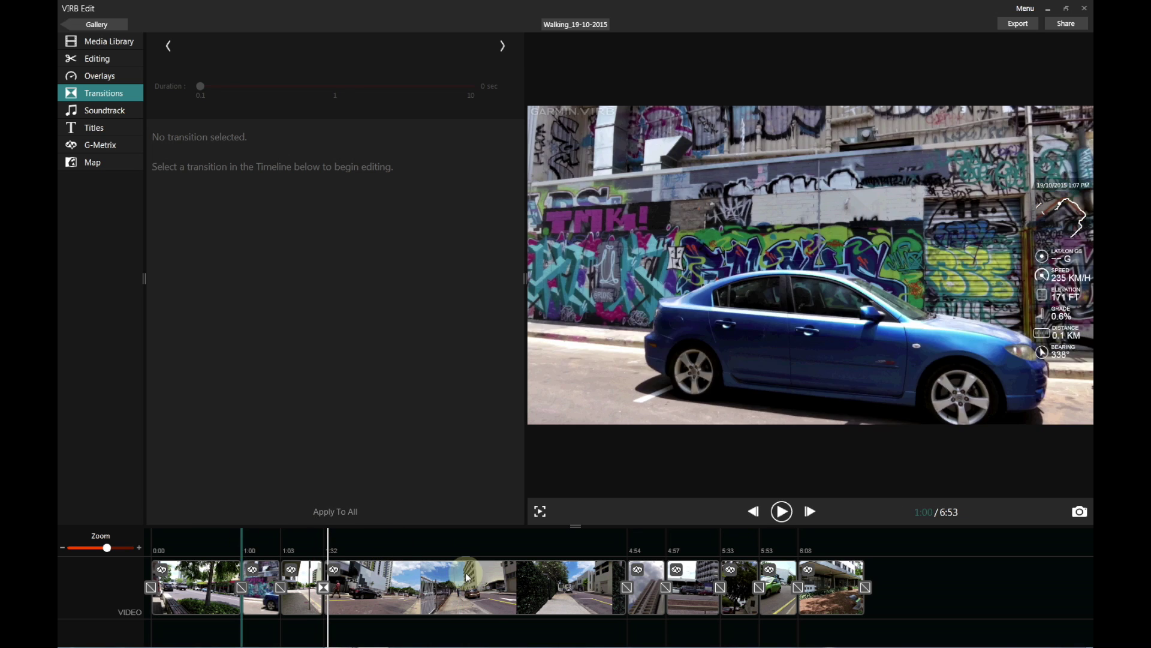
- Play back the cuts from the fifth to the sixth clip and from the sixth to the seventh clip
{"action": "left_click", "coordinate": [658, 537]}
{"action": "key", "text": "space"}
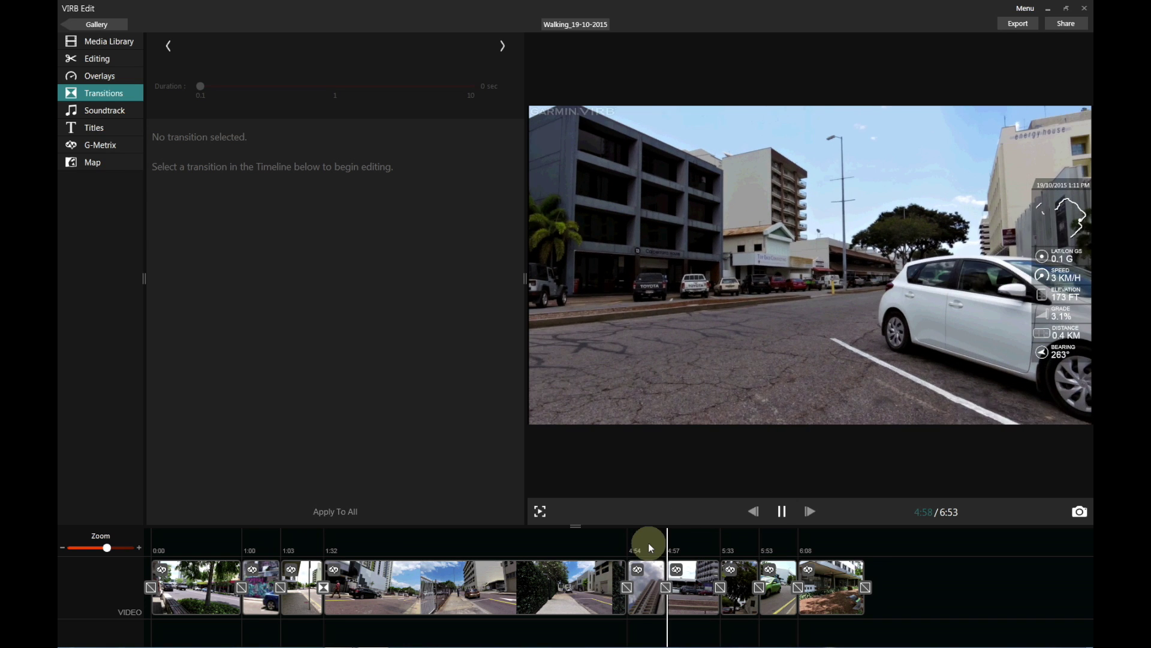
{"action": "left_click", "coordinate": [657, 542]}
{"action": "key", "text": "space"}
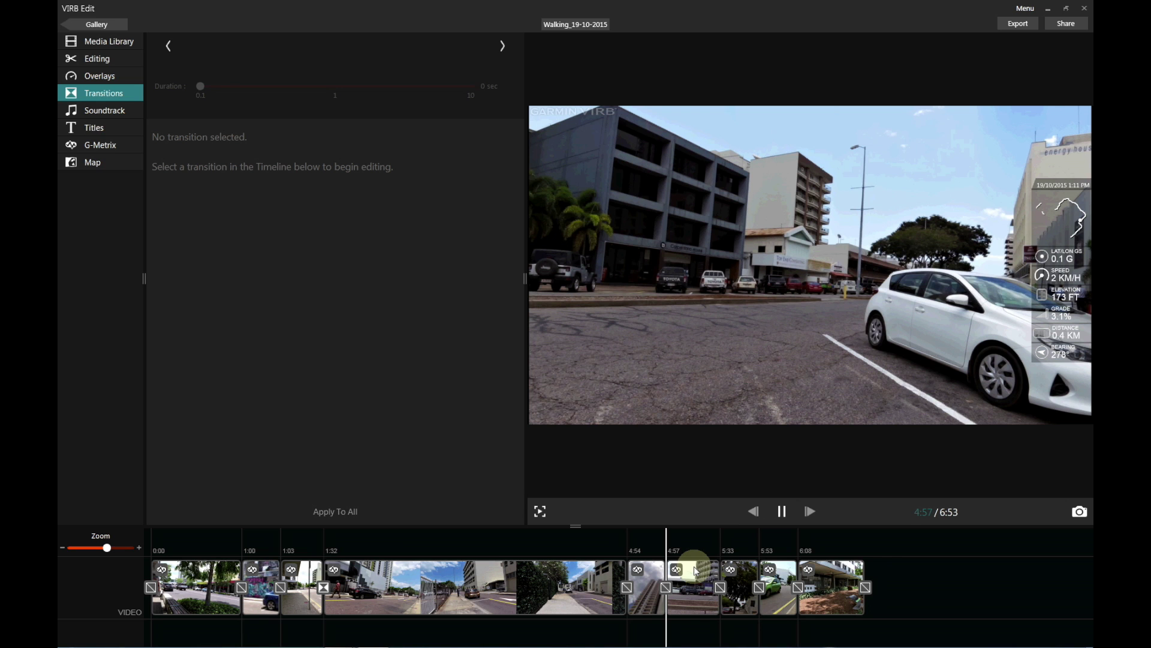
{"action": "left_click", "coordinate": [711, 572]}
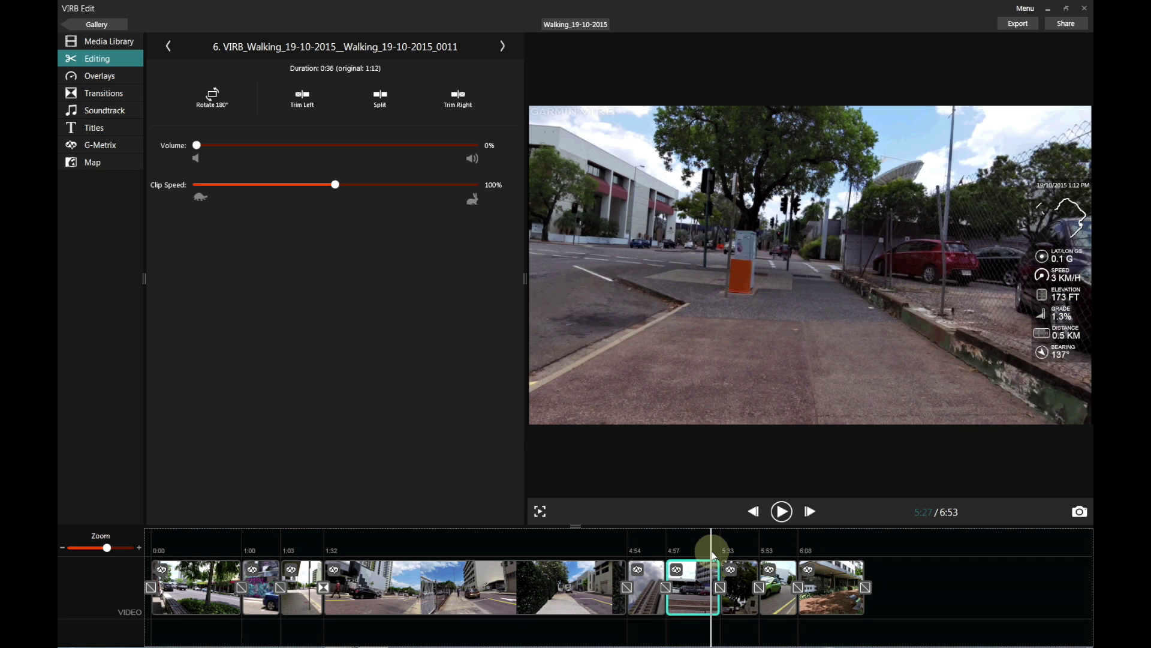
{"action": "key", "text": "space"}
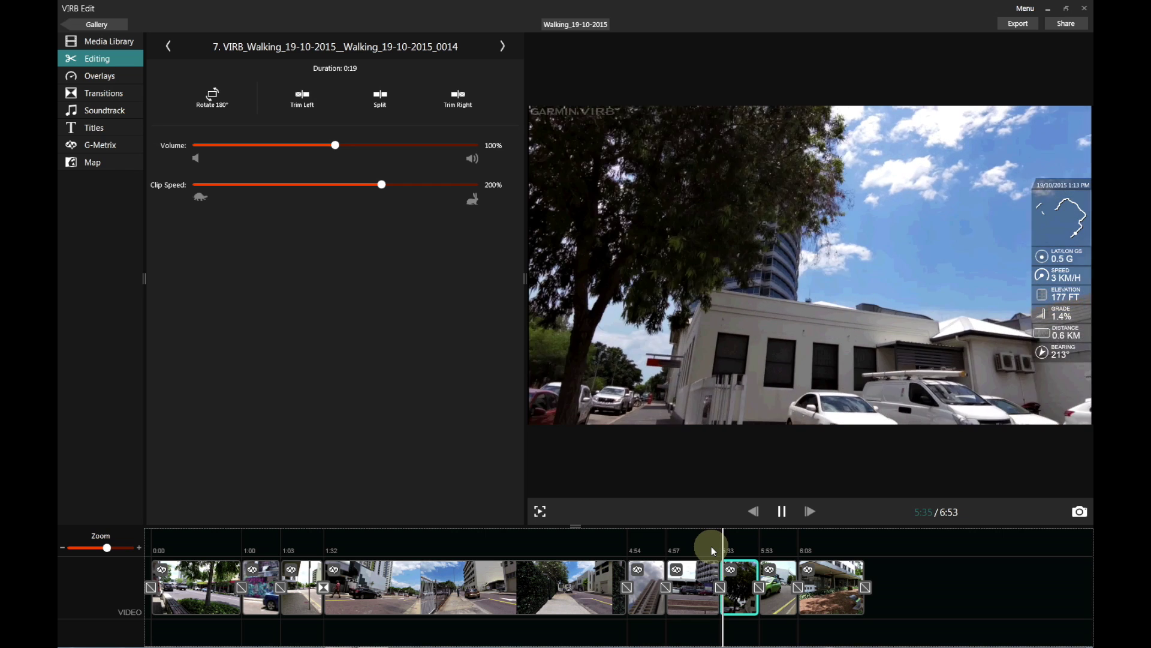
{"action": "key", "text": "space"}
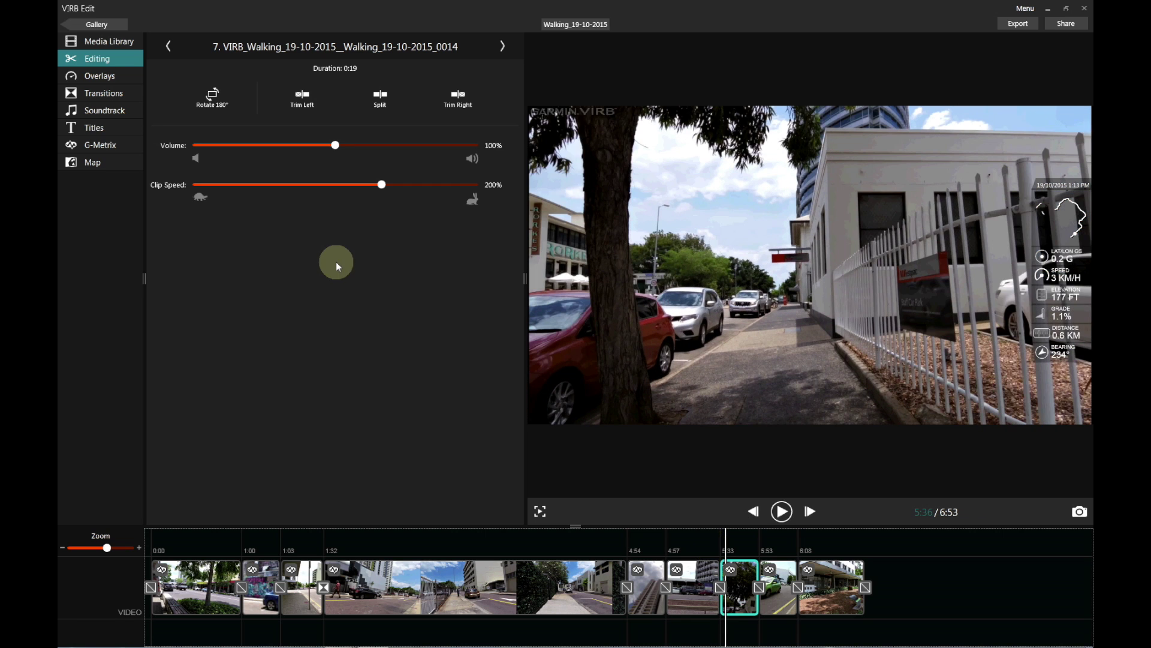
- Add a 1-second Cross Fade between the sixth and seventh clips and play it back from about 5:30
{"action": "left_click", "coordinate": [117, 95]}
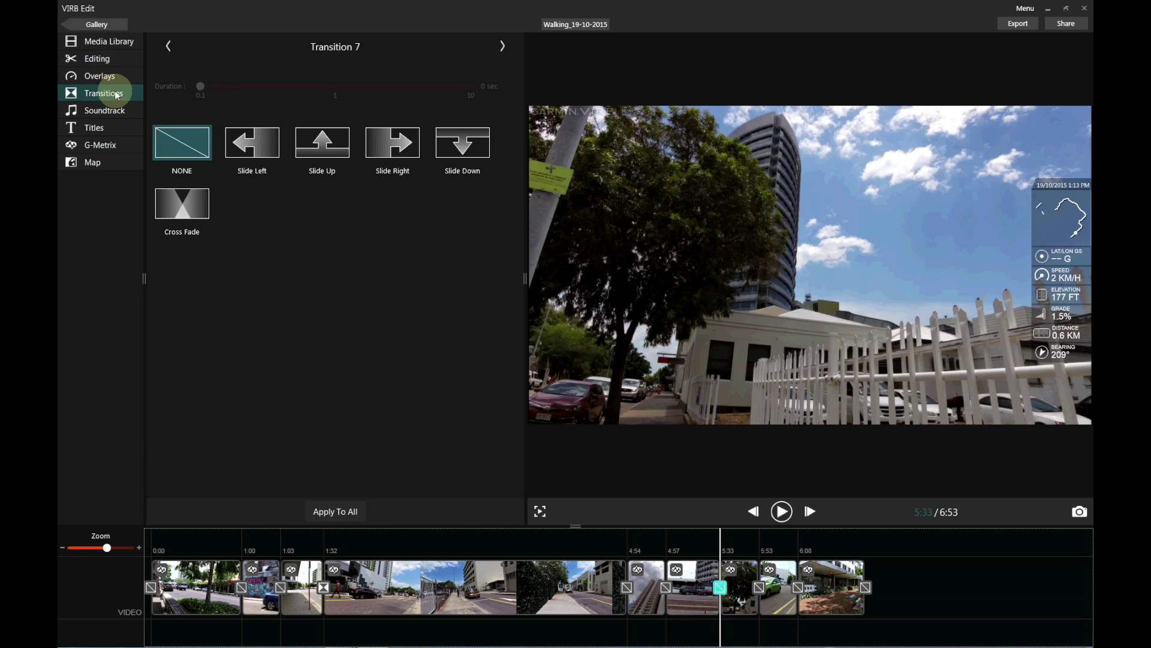
{"action": "left_click", "coordinate": [192, 202]}
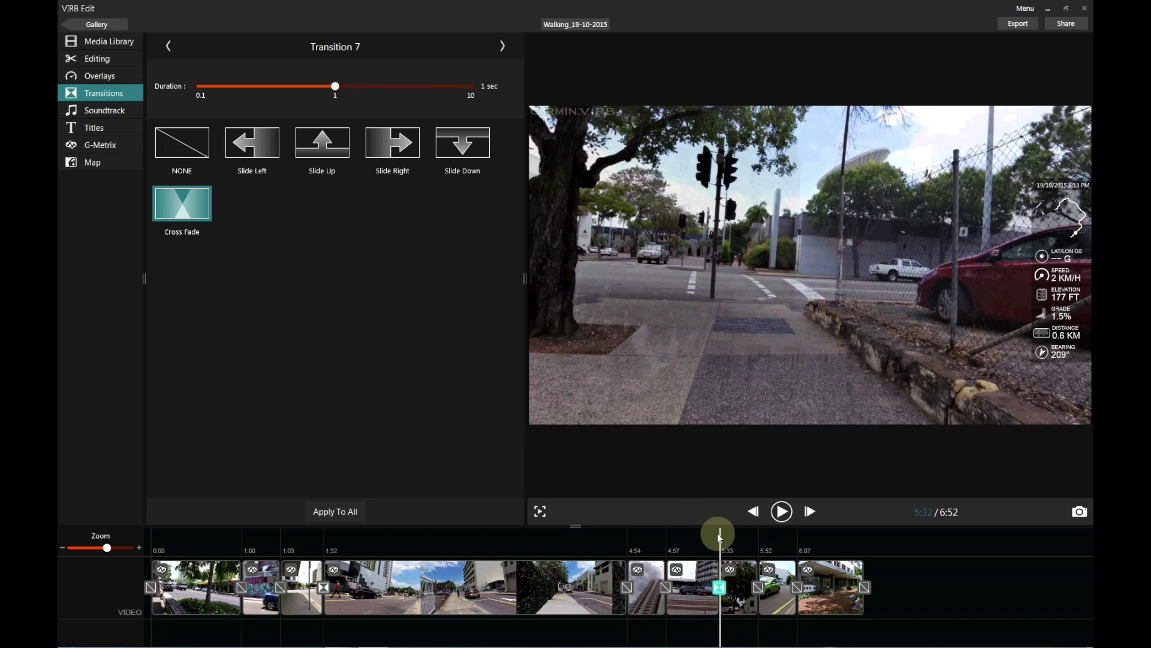
{"action": "left_click", "coordinate": [713, 539]}
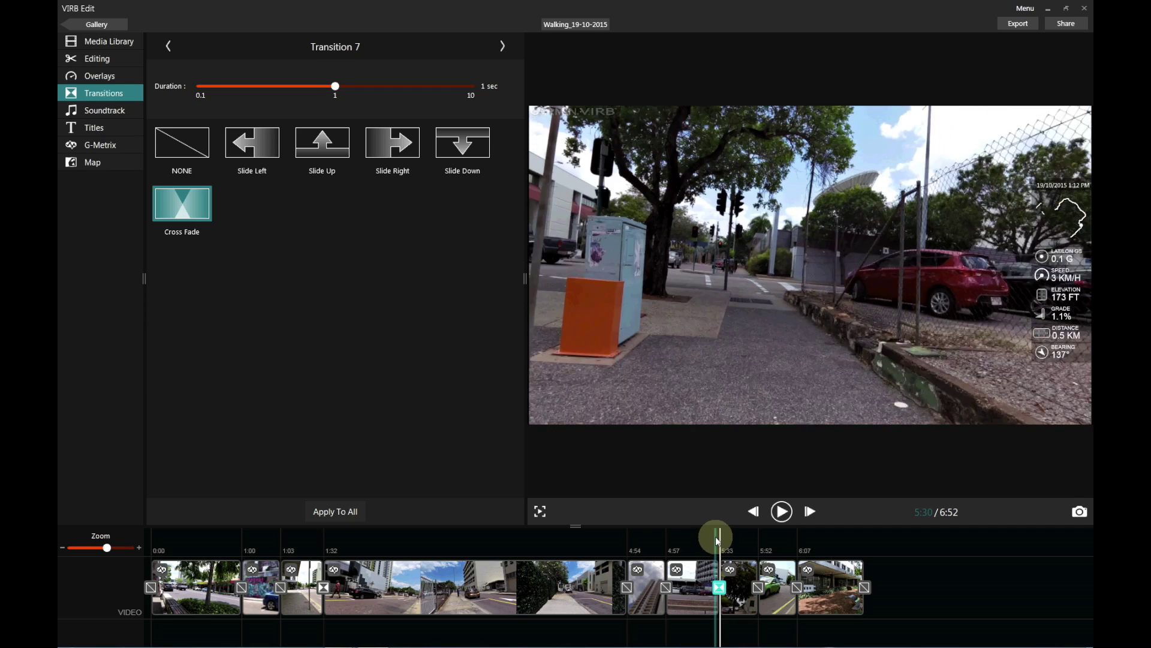
{"action": "key", "text": "space"}
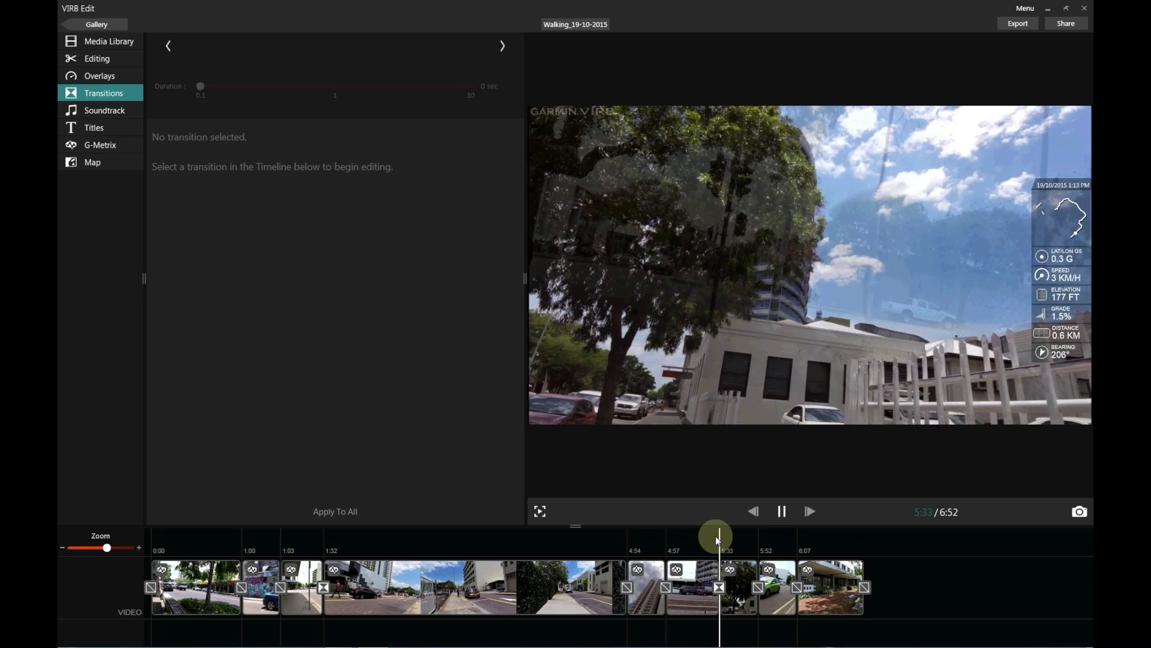
{"action": "key", "text": "space"}
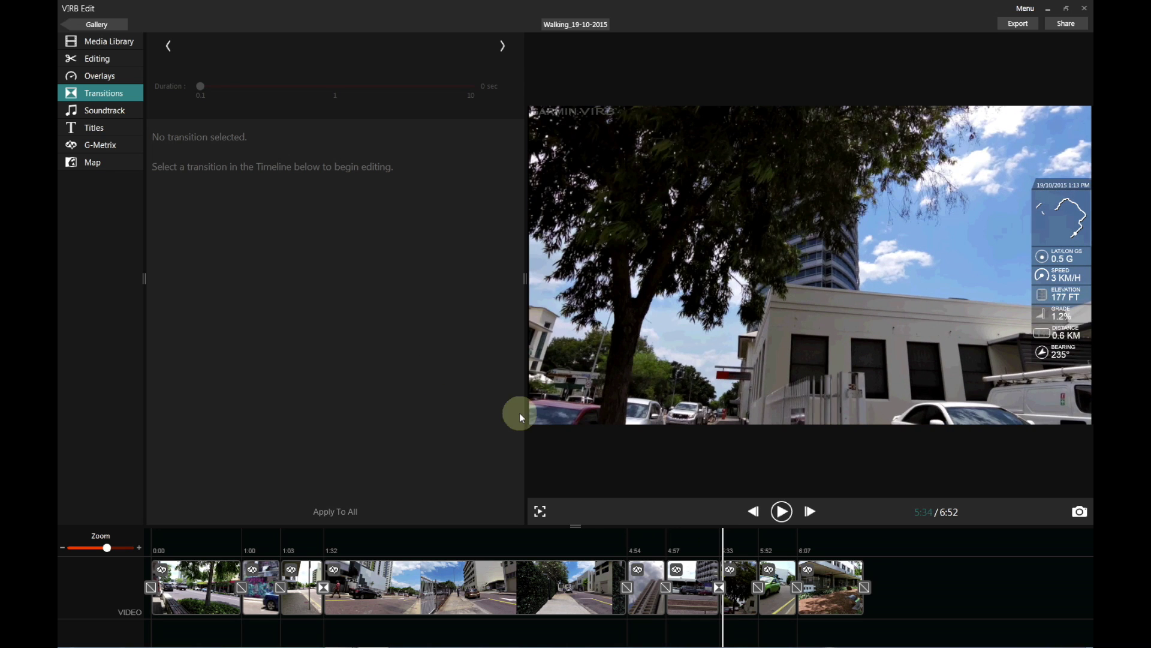
- Reopen the transition between the sixth and seventh clips to review its transition options
{"action": "left_click", "coordinate": [687, 589]}
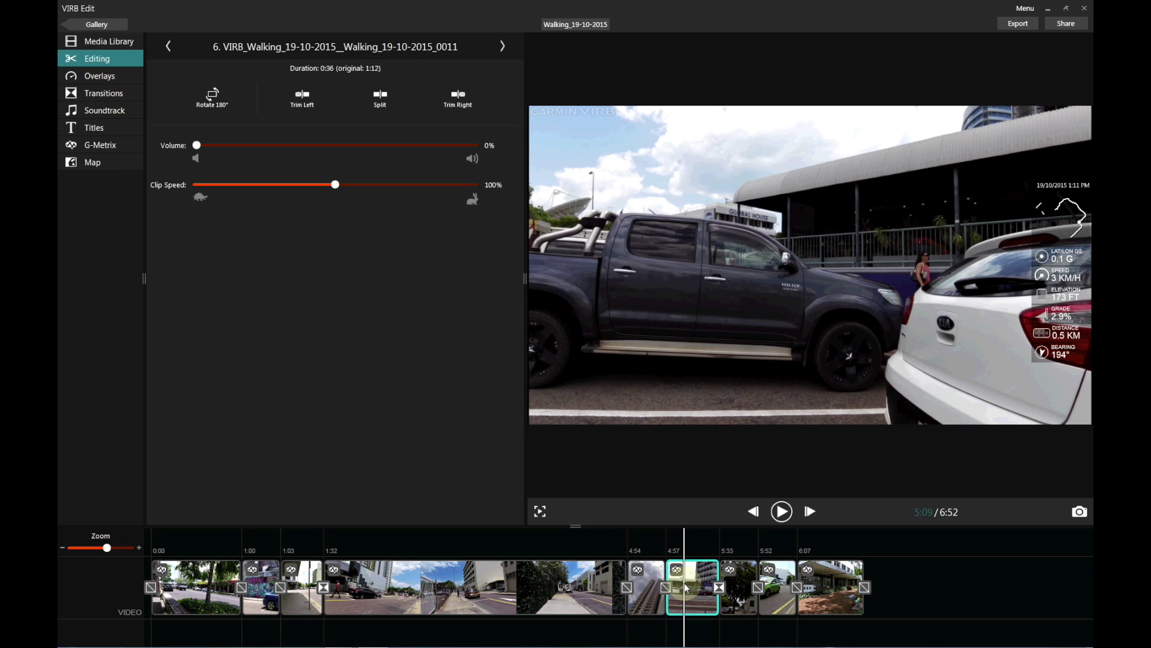
{"action": "left_click", "coordinate": [719, 589]}
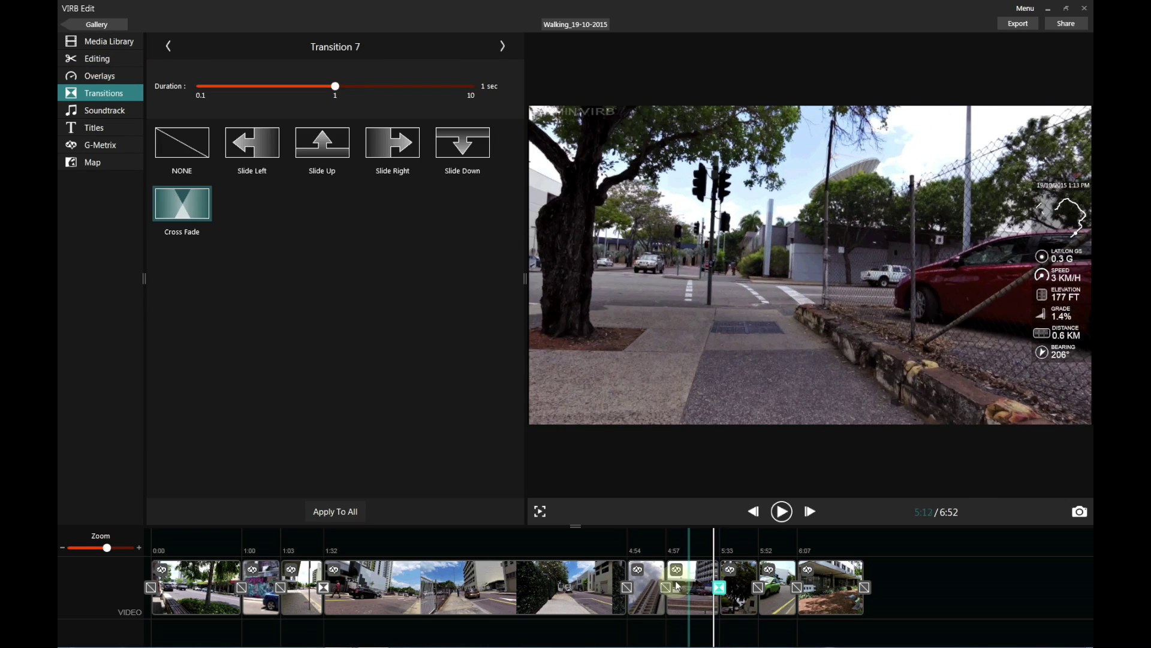
{"action": "left_click", "coordinate": [261, 144]}
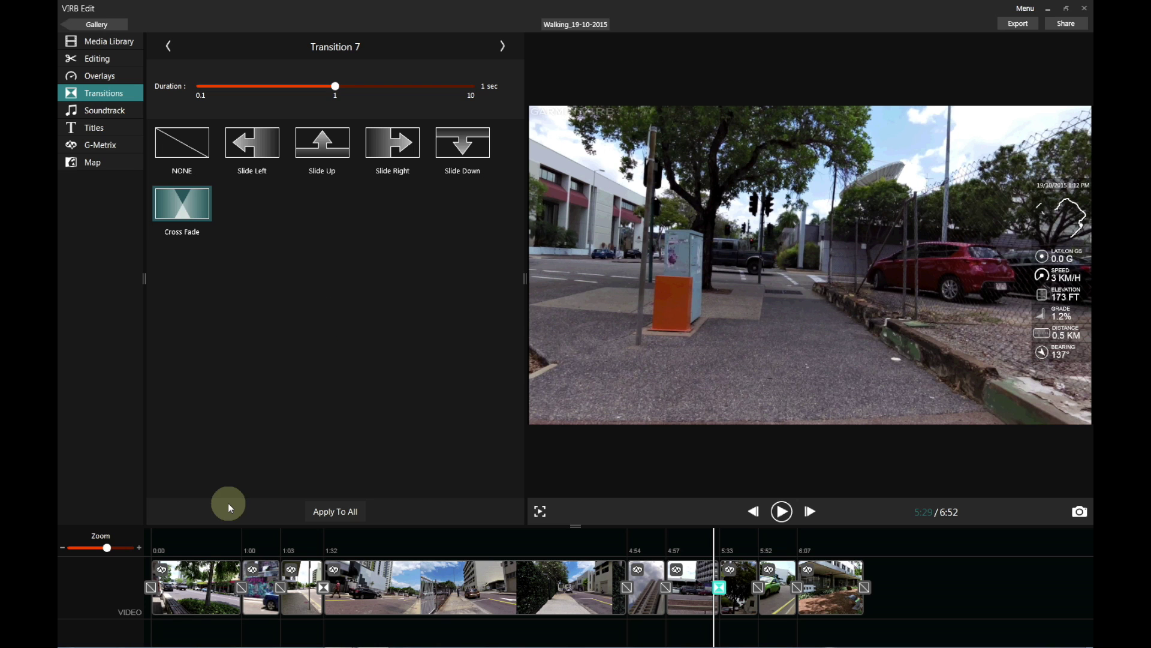
- Try the None, Classic and flight-instrument overlay templates on the first clip at 0:42
{"action": "left_click", "coordinate": [216, 585]}
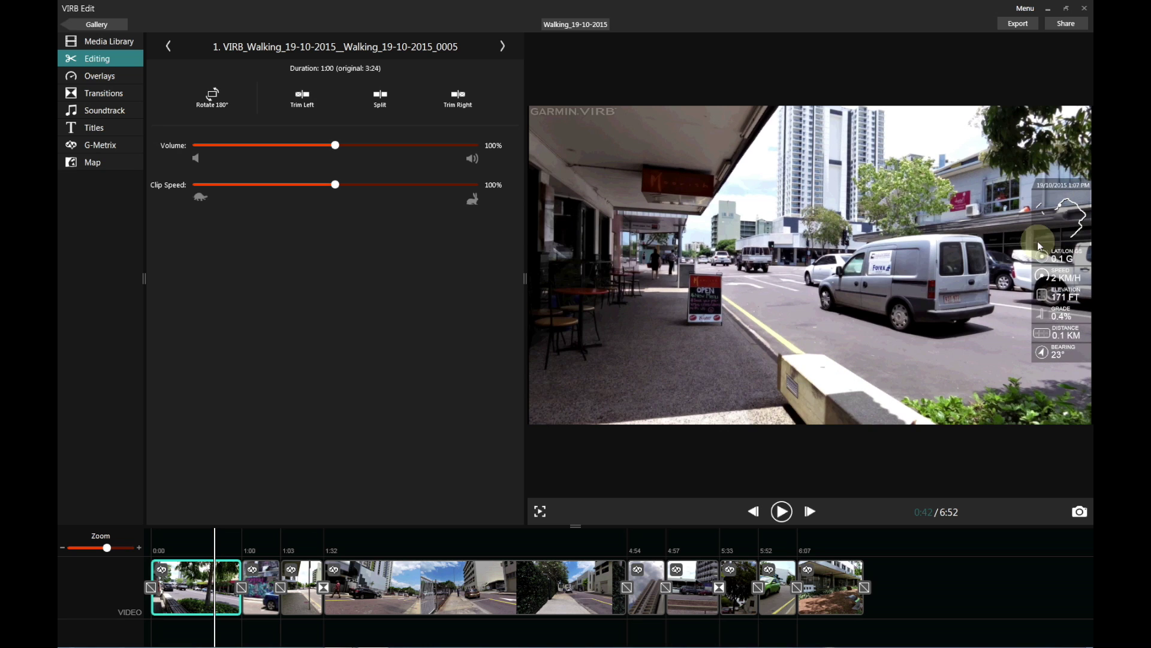
{"action": "left_click", "coordinate": [120, 88]}
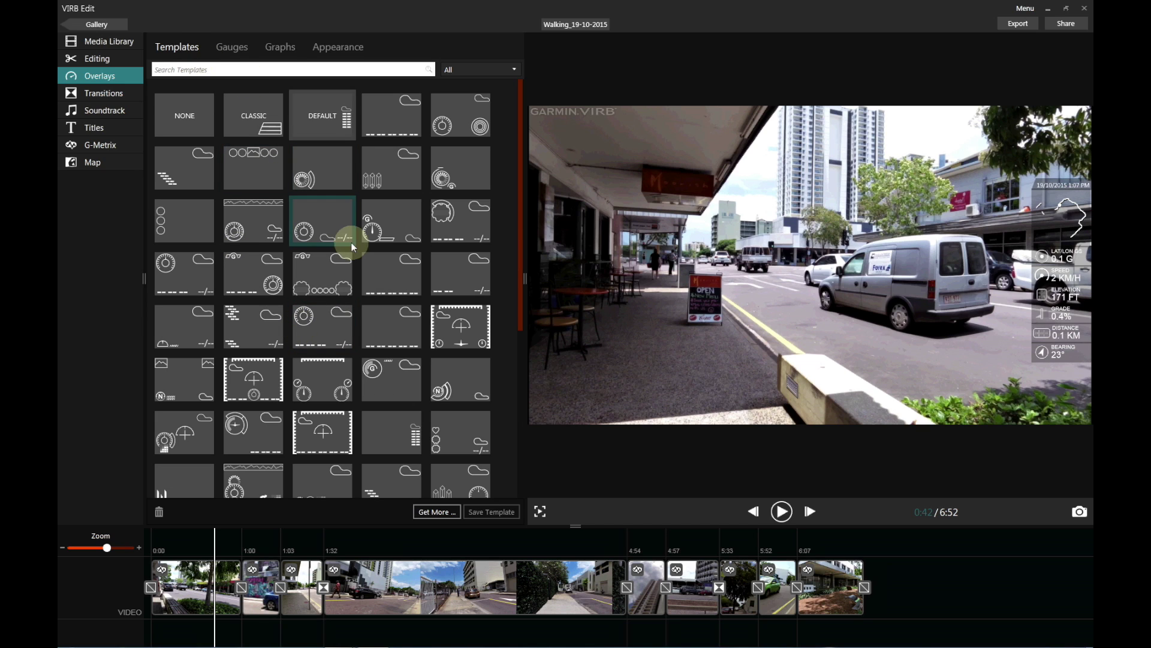
{"action": "left_click", "coordinate": [190, 117]}
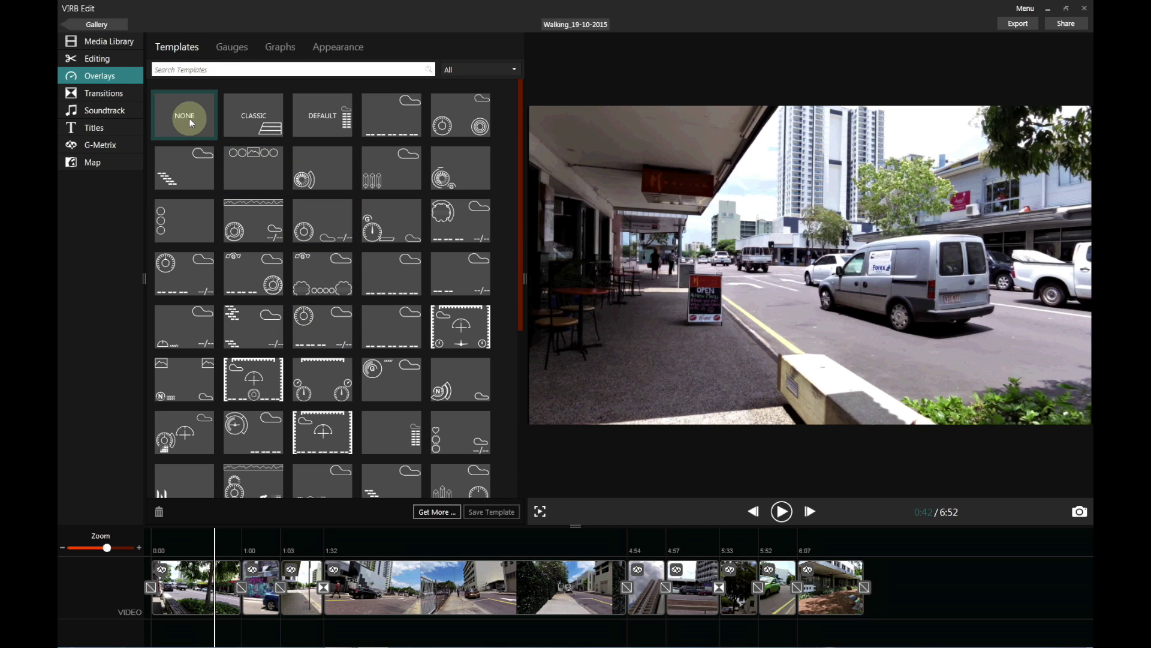
{"action": "left_click", "coordinate": [246, 118]}
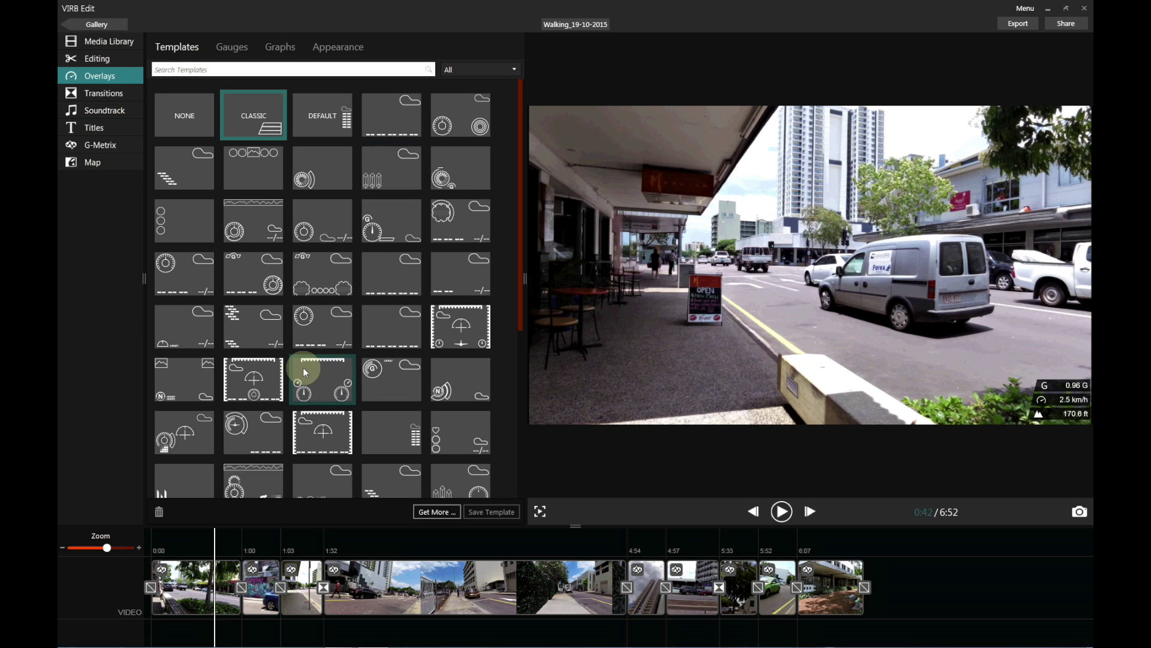
{"action": "left_click", "coordinate": [469, 333]}
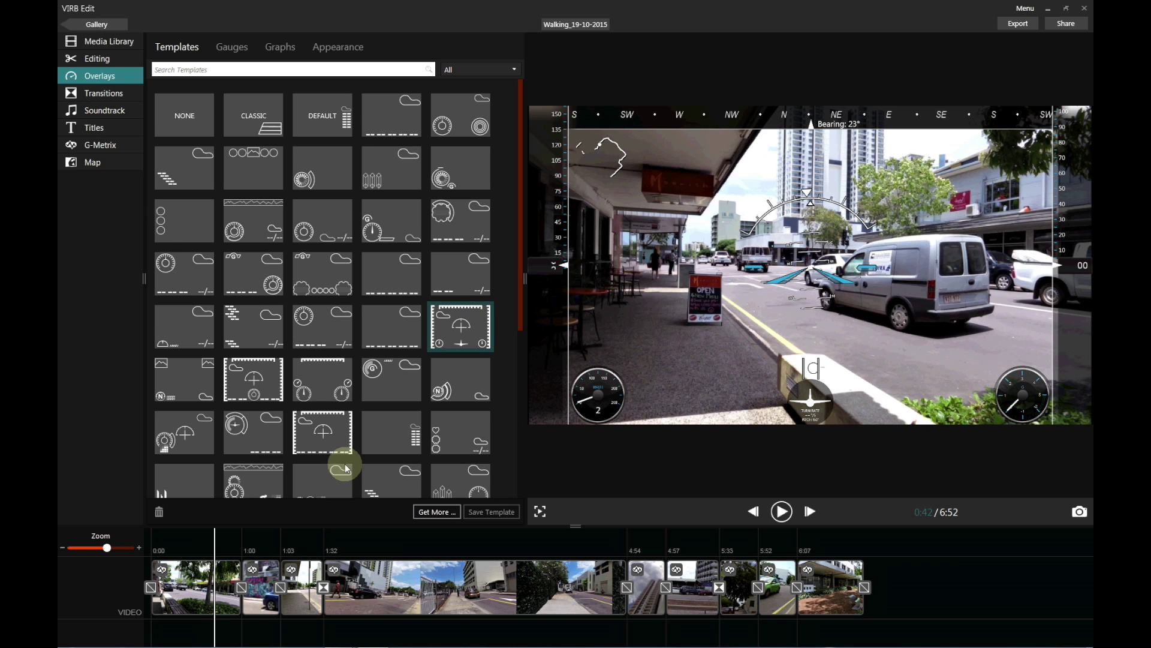
- Apply the overlay template with the elevation graph and stacked power, speed and RPM gauges, and spread its gauges and cycling readout across the picture
{"action": "scroll", "coordinate": [316, 424], "scroll_direction": "down", "scroll_amount": 1}
{"action": "left_click", "coordinate": [257, 429]}
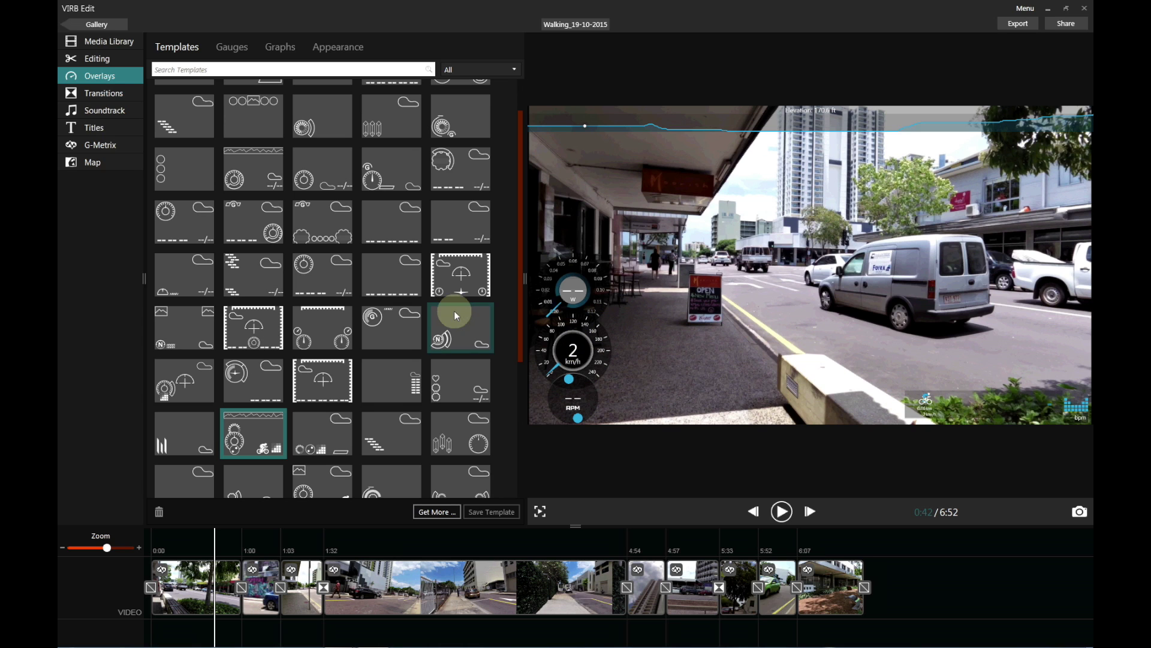
{"action": "scroll", "coordinate": [223, 225], "scroll_direction": "up", "scroll_amount": 1}
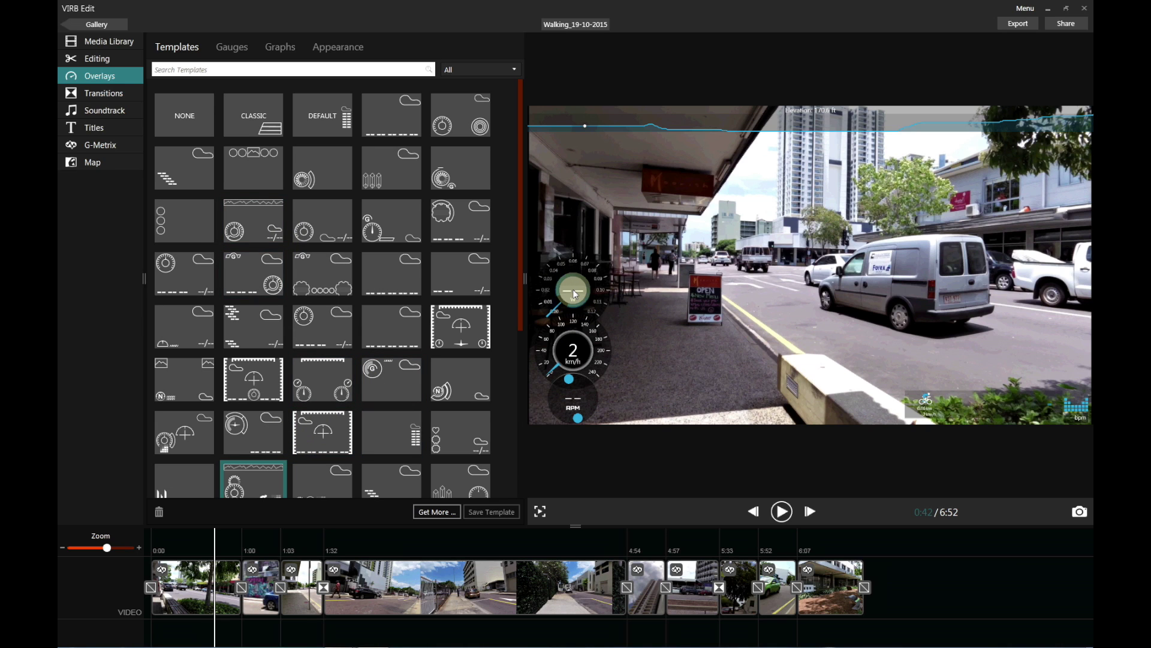
{"action": "left_click_drag", "start_coordinate": [574, 294], "coordinate": [744, 305]}
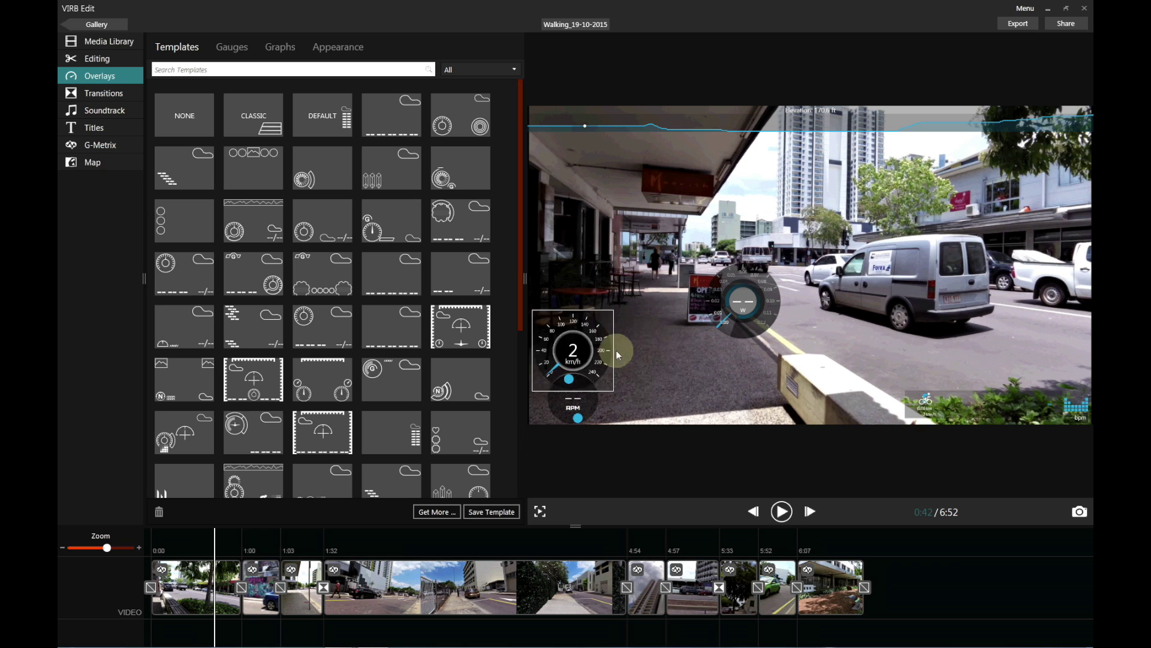
{"action": "left_click_drag", "start_coordinate": [602, 341], "coordinate": [870, 367]}
{"action": "left_click_drag", "start_coordinate": [746, 293], "coordinate": [674, 384]}
{"action": "left_click_drag", "start_coordinate": [573, 397], "coordinate": [582, 341]}
{"action": "left_click_drag", "start_coordinate": [1054, 395], "coordinate": [1028, 365]}
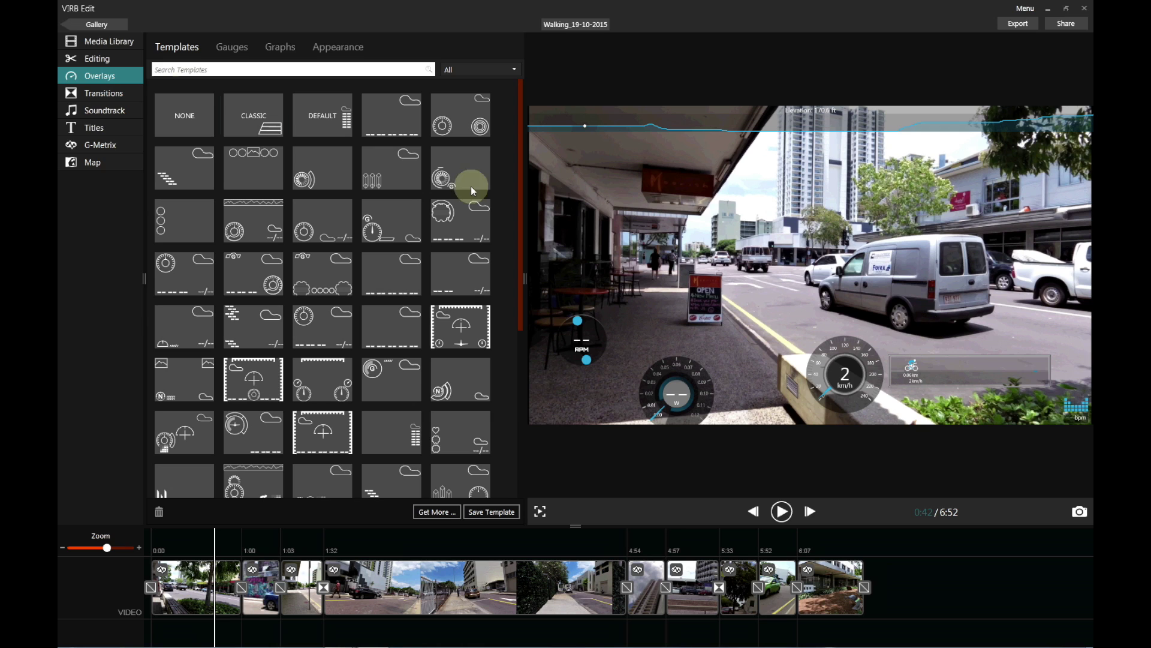
- Apply the None template to the first clip, accepting that it overrides the customized gauges
{"action": "left_click", "coordinate": [182, 123]}
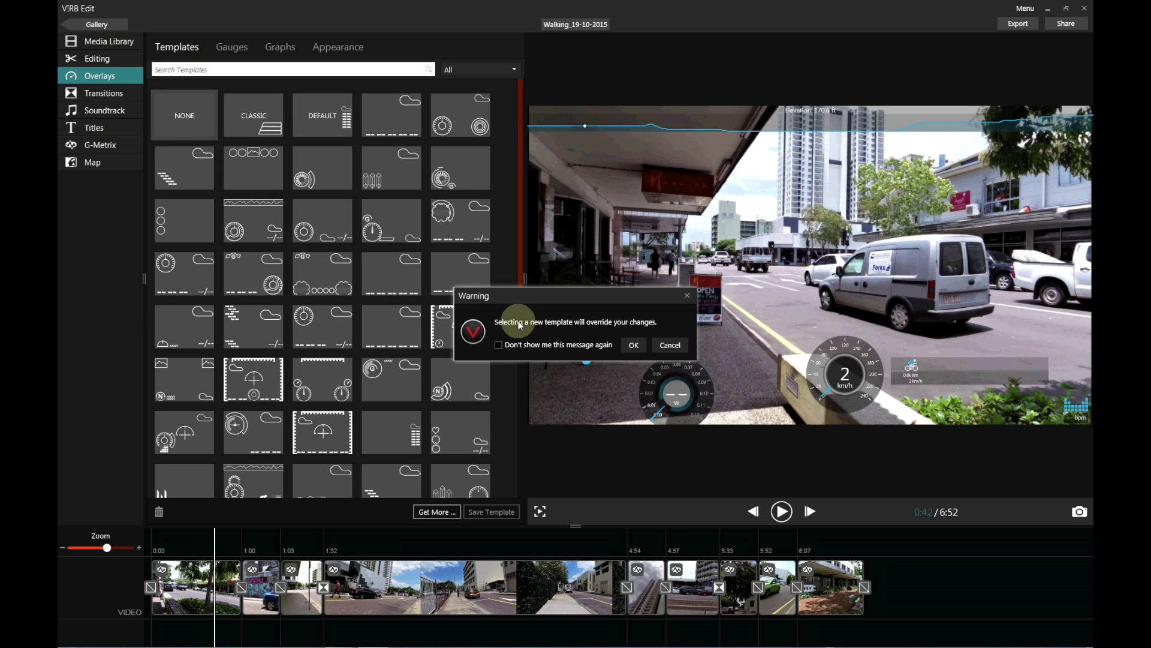
{"action": "left_click", "coordinate": [666, 345]}
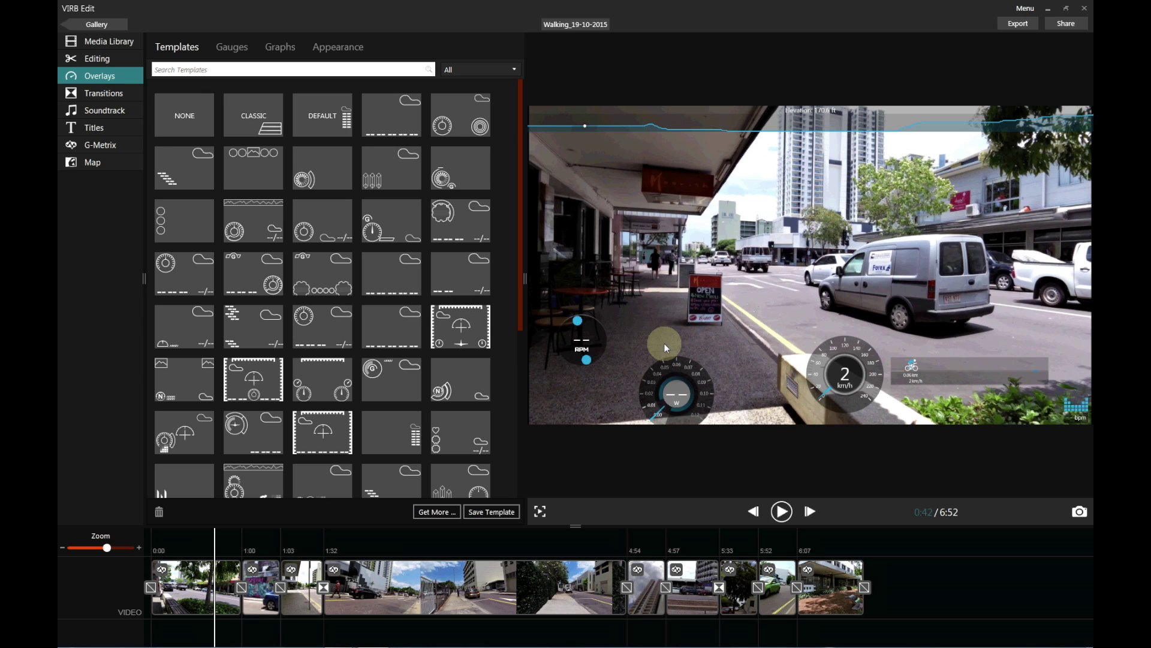
{"action": "left_click", "coordinate": [193, 112]}
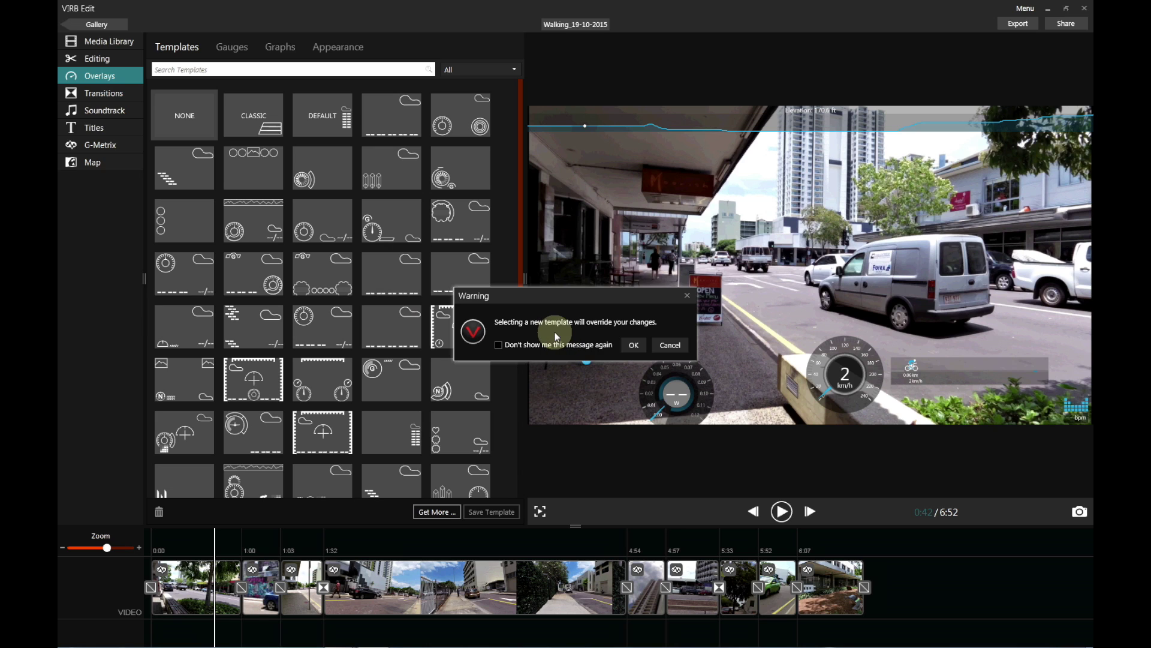
{"action": "left_click", "coordinate": [627, 346]}
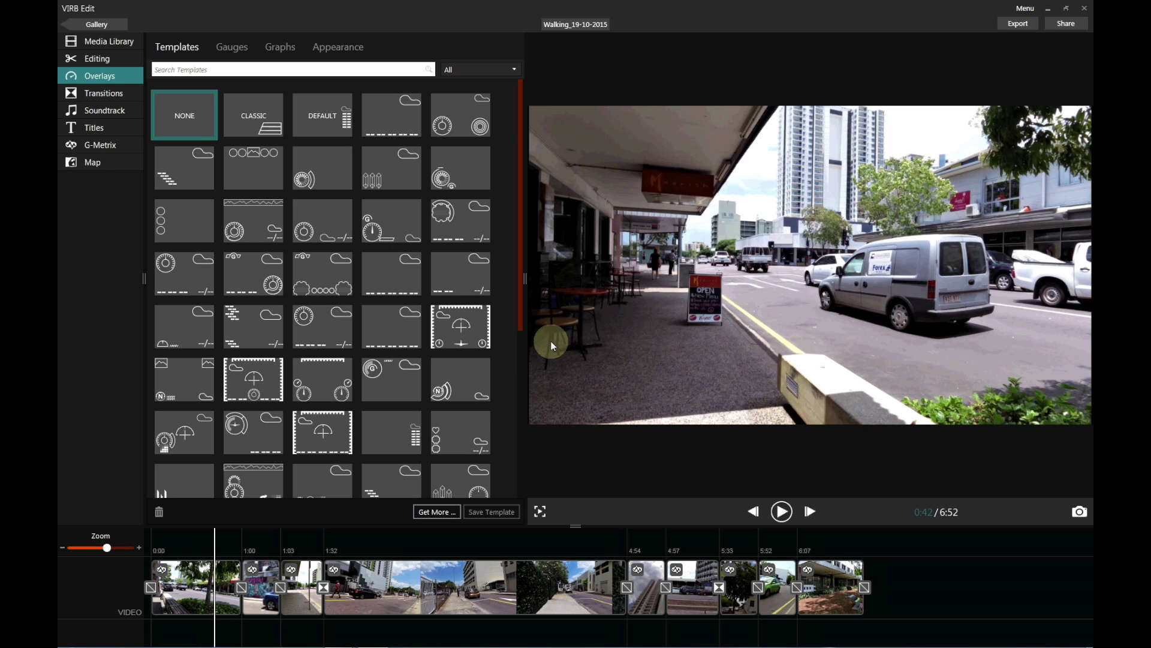
- Place the Altitude gauge in the picture's lower right and the Lat / Lon gauge from the Coordinates data type in its lower left
{"action": "left_click", "coordinate": [228, 47]}
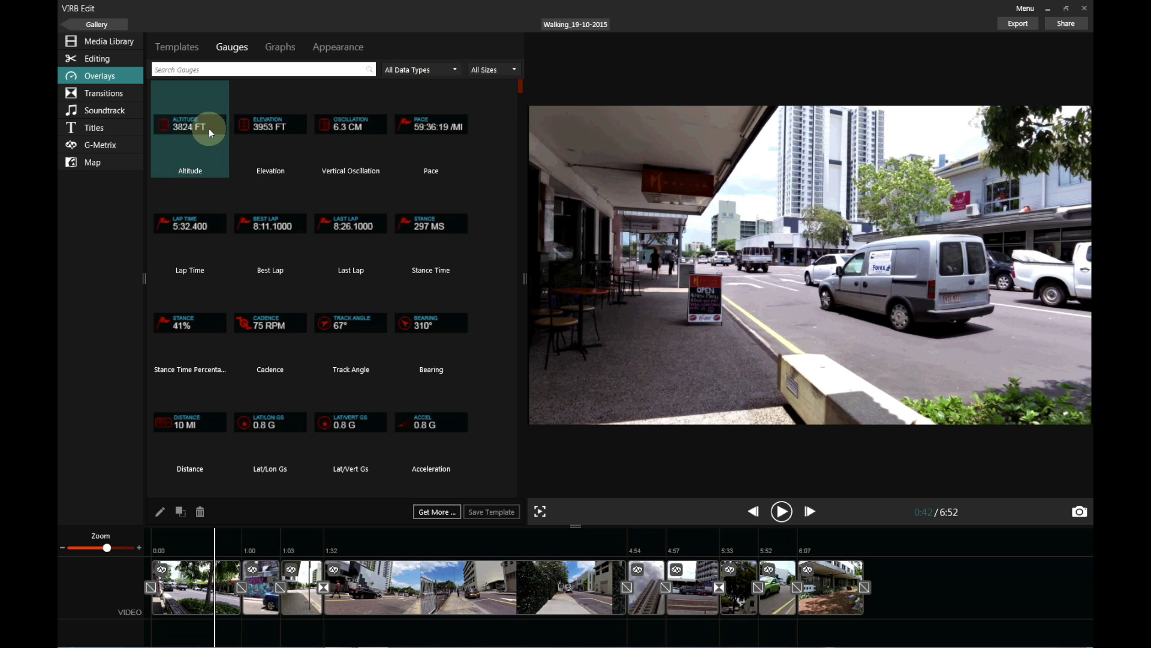
{"action": "left_click_drag", "start_coordinate": [188, 125], "coordinate": [1046, 405]}
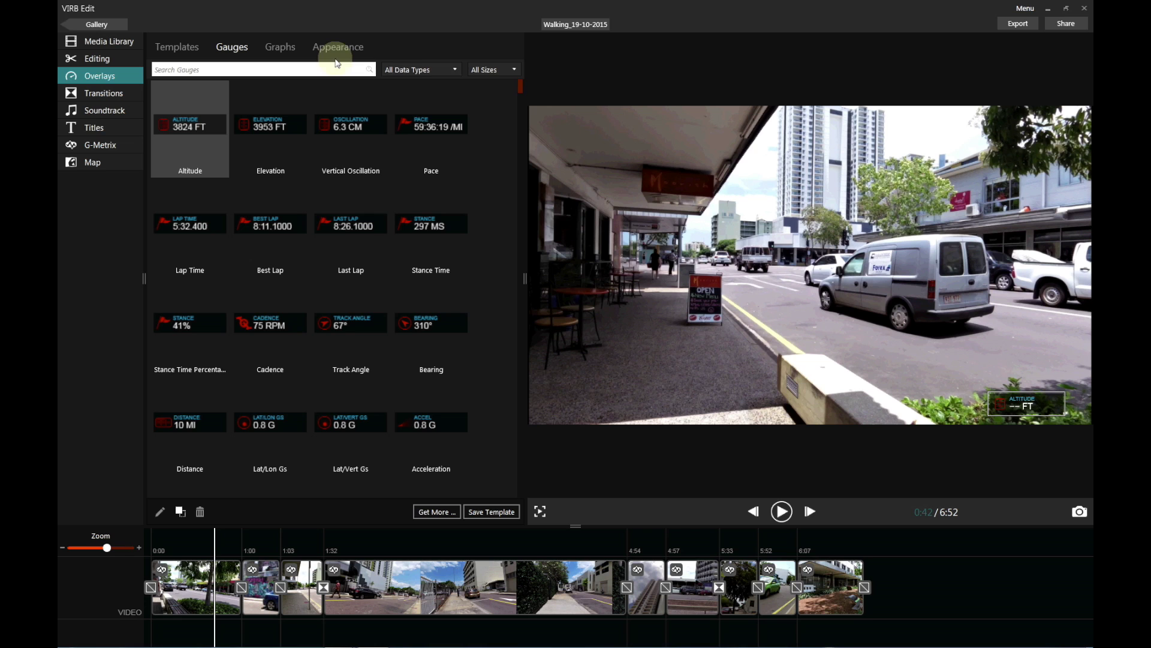
{"action": "left_click", "coordinate": [455, 69]}
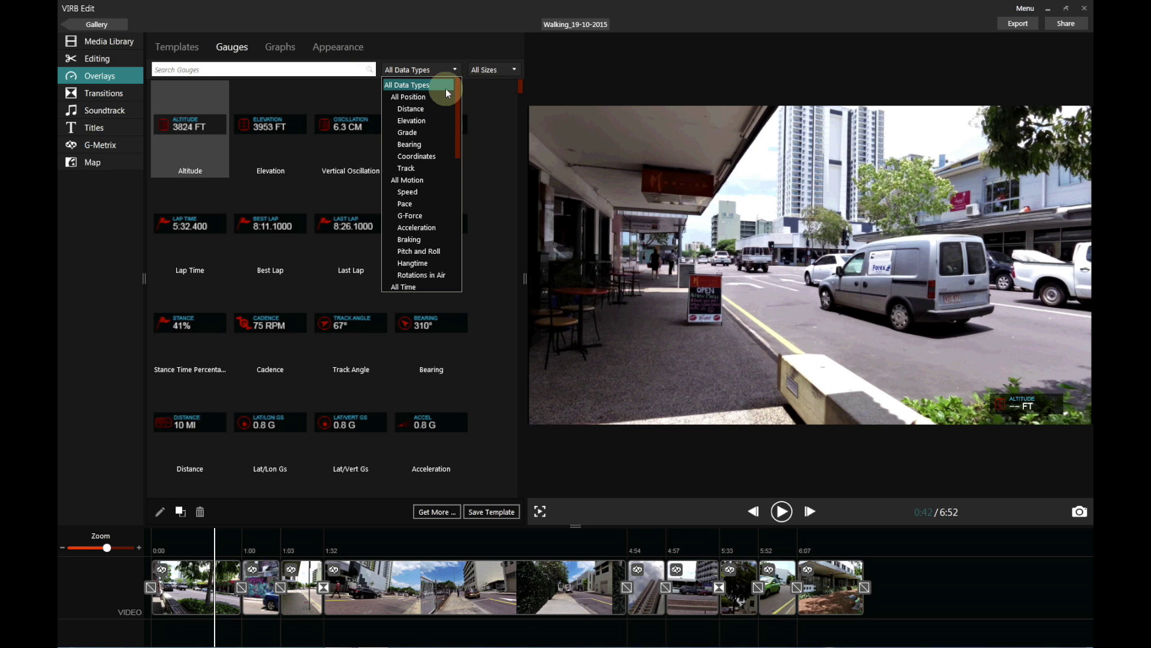
{"action": "left_click", "coordinate": [416, 156]}
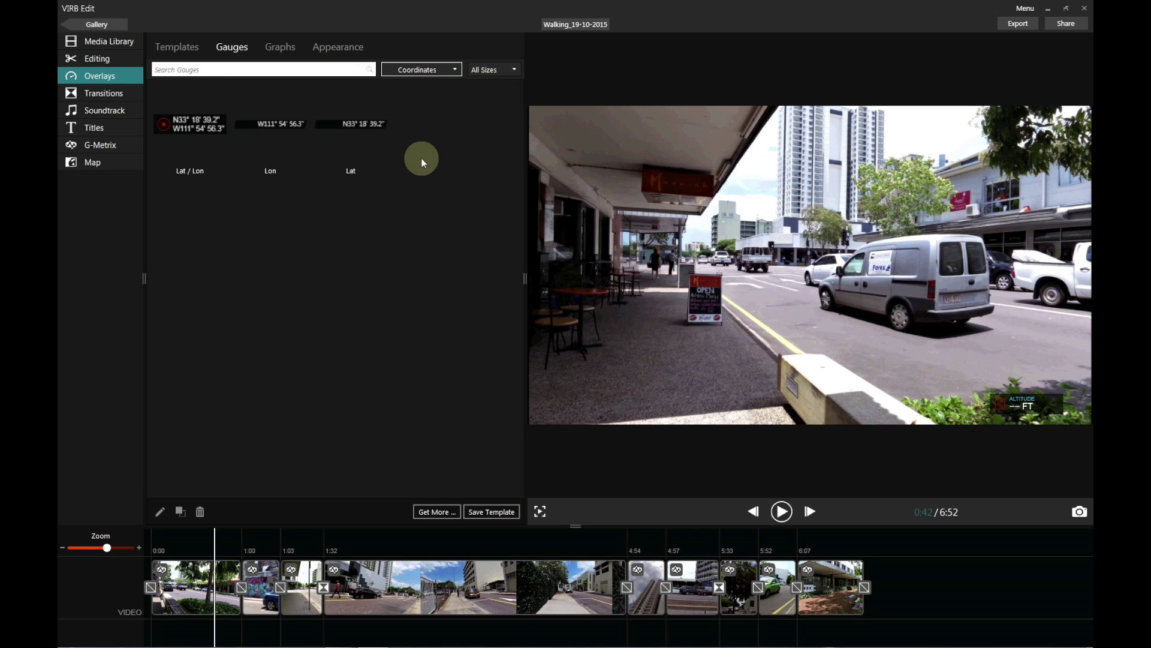
{"action": "left_click_drag", "start_coordinate": [215, 133], "coordinate": [605, 406]}
- Move the Altitude gauge beside the Lat / Lon gauge, and delete the Altitude gauge from the picture
{"action": "left_click_drag", "start_coordinate": [1013, 403], "coordinate": [676, 406]}
{"action": "left_click", "coordinate": [610, 399]}
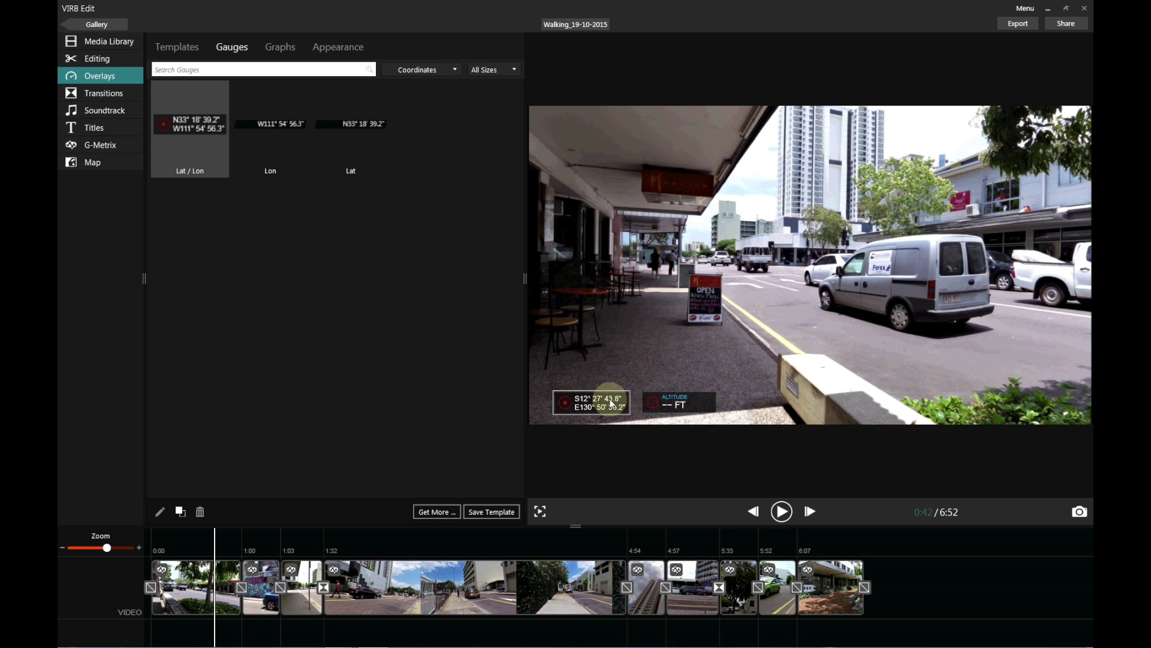
{"action": "left_click", "coordinate": [689, 402]}
{"action": "key", "text": "Delete"}
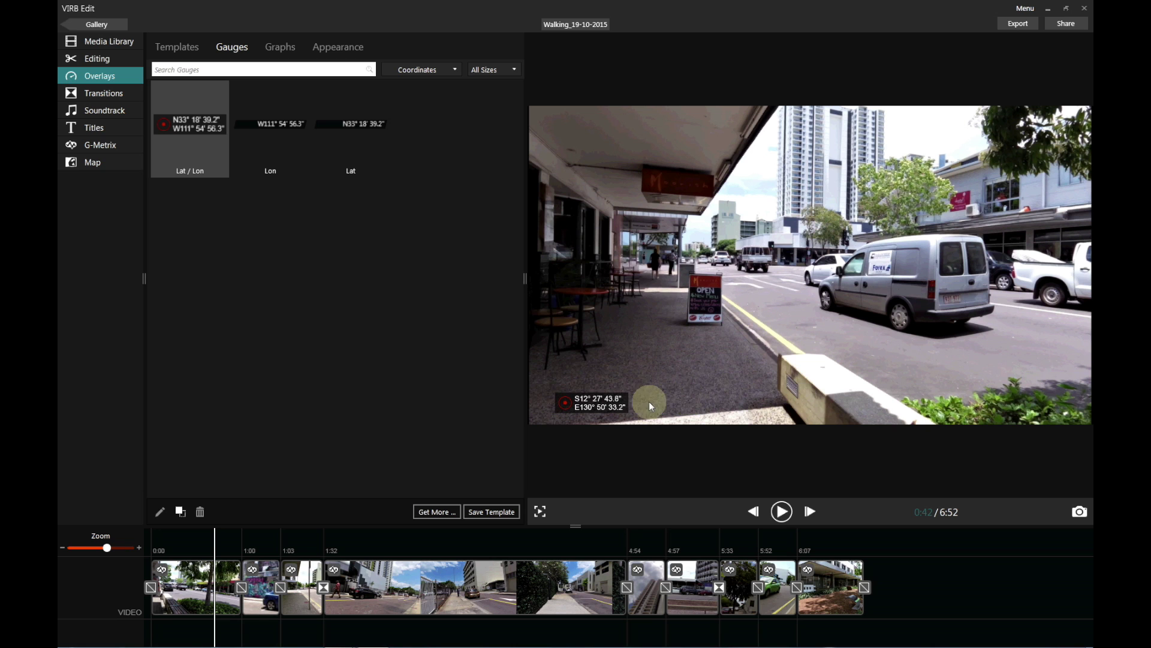
- Check the Lat / Lon gauge with the playhead at 2:26 in the fourth clip, and look over the overlay templates
{"action": "left_click", "coordinate": [280, 539]}
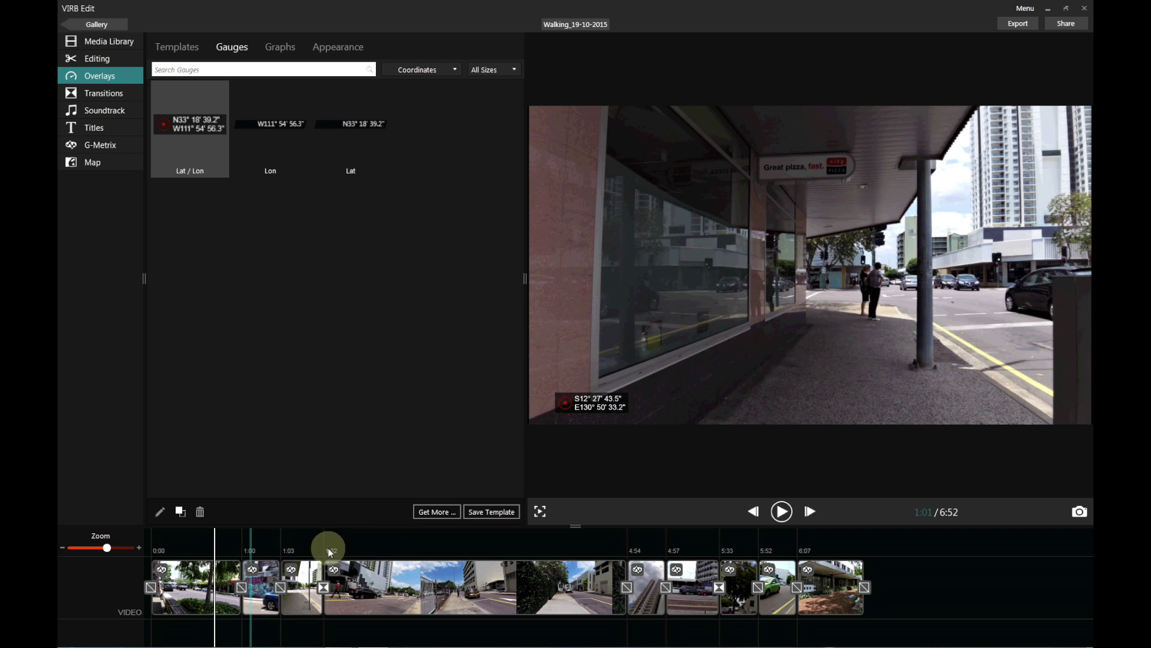
{"action": "left_click", "coordinate": [405, 551]}
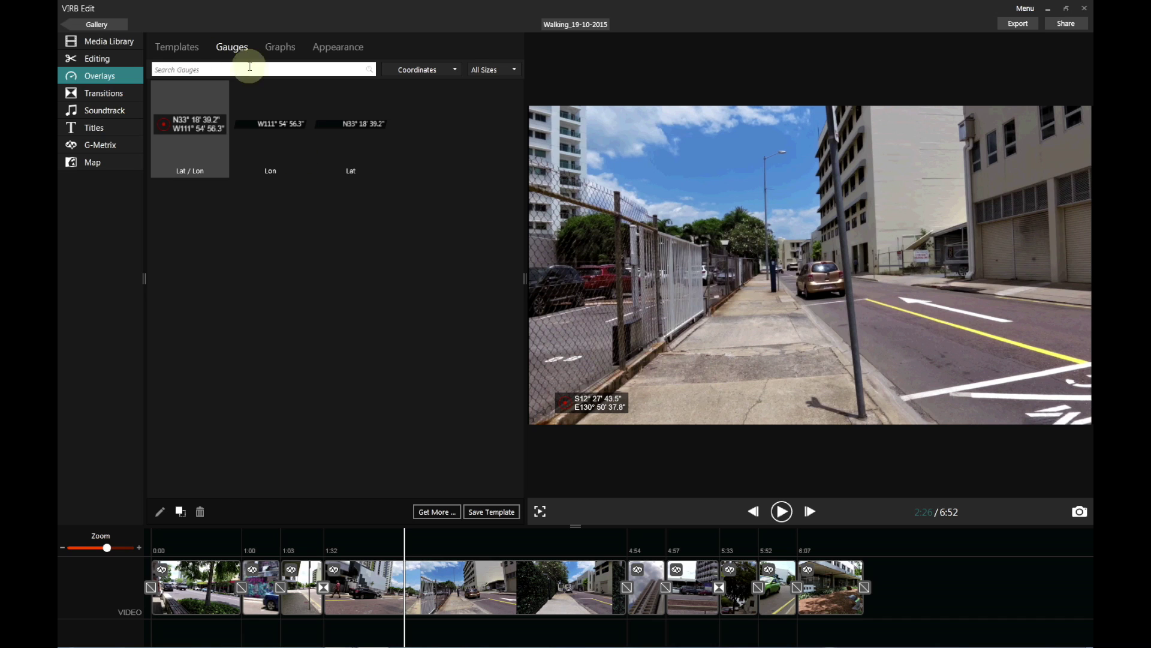
{"action": "left_click", "coordinate": [183, 47]}
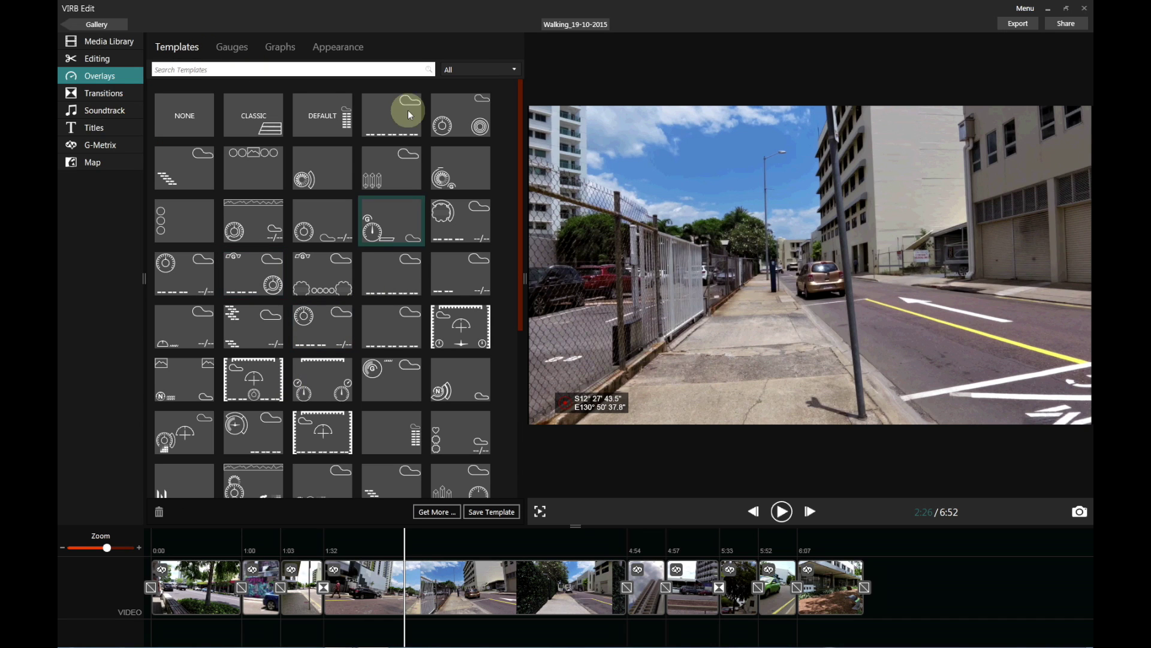
{"action": "left_click", "coordinate": [270, 338]}
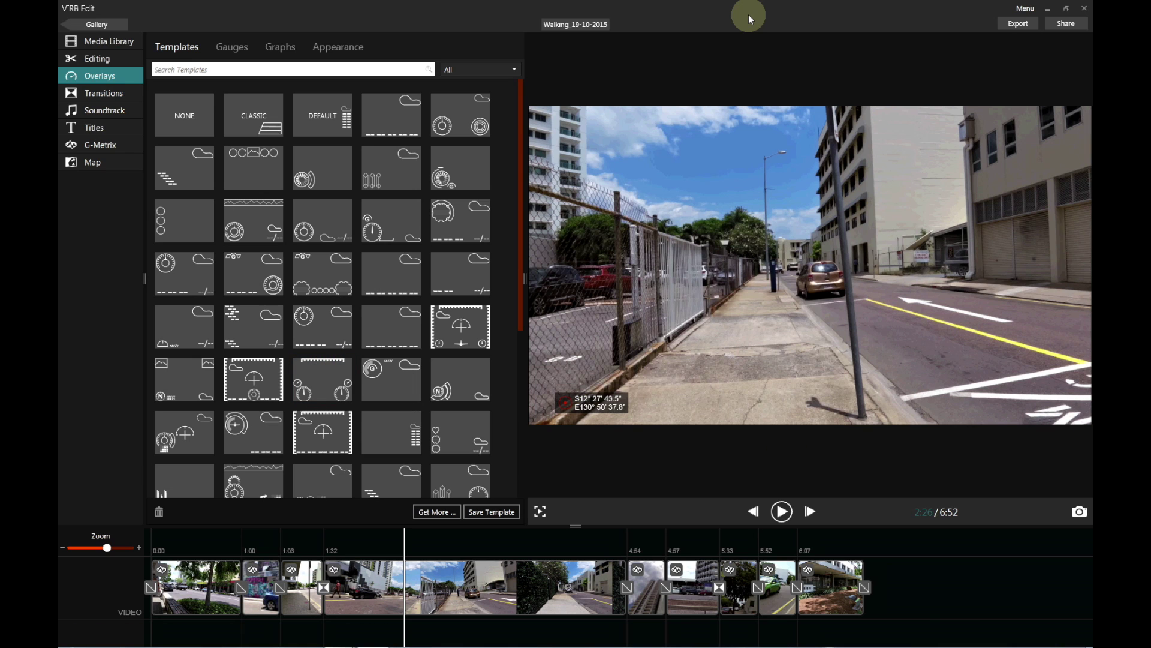
- Add the combined Date and Time gauge from the Date and Time data type, and position it in the picture's lower-right corner
{"action": "left_click", "coordinate": [223, 50]}
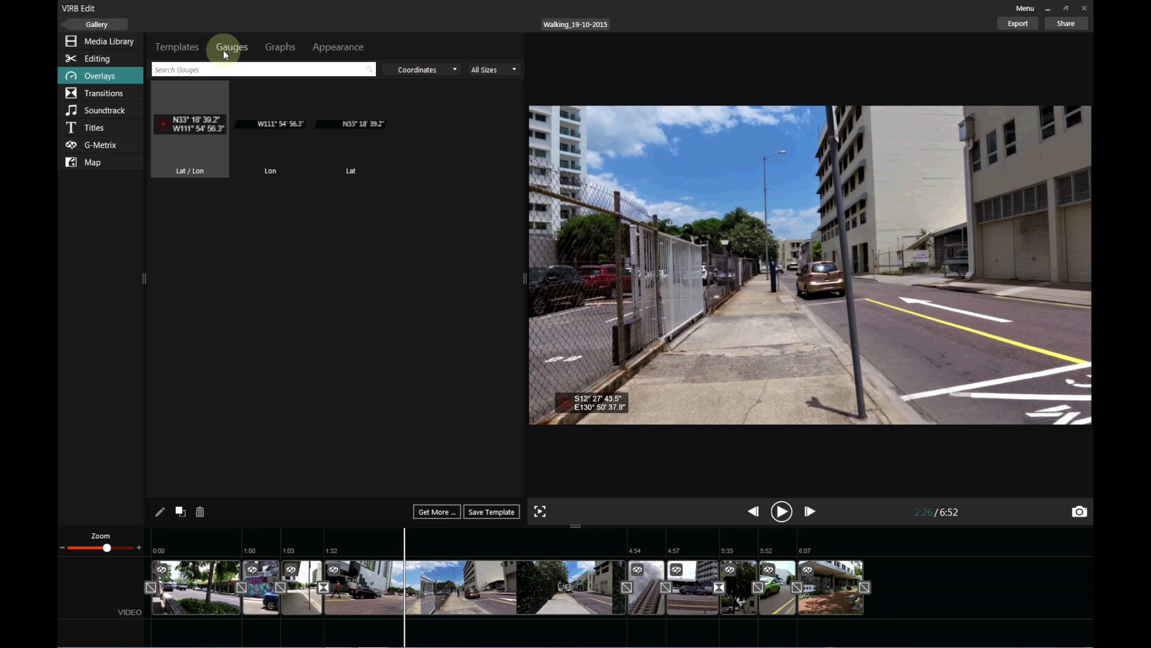
{"action": "left_click", "coordinate": [422, 65]}
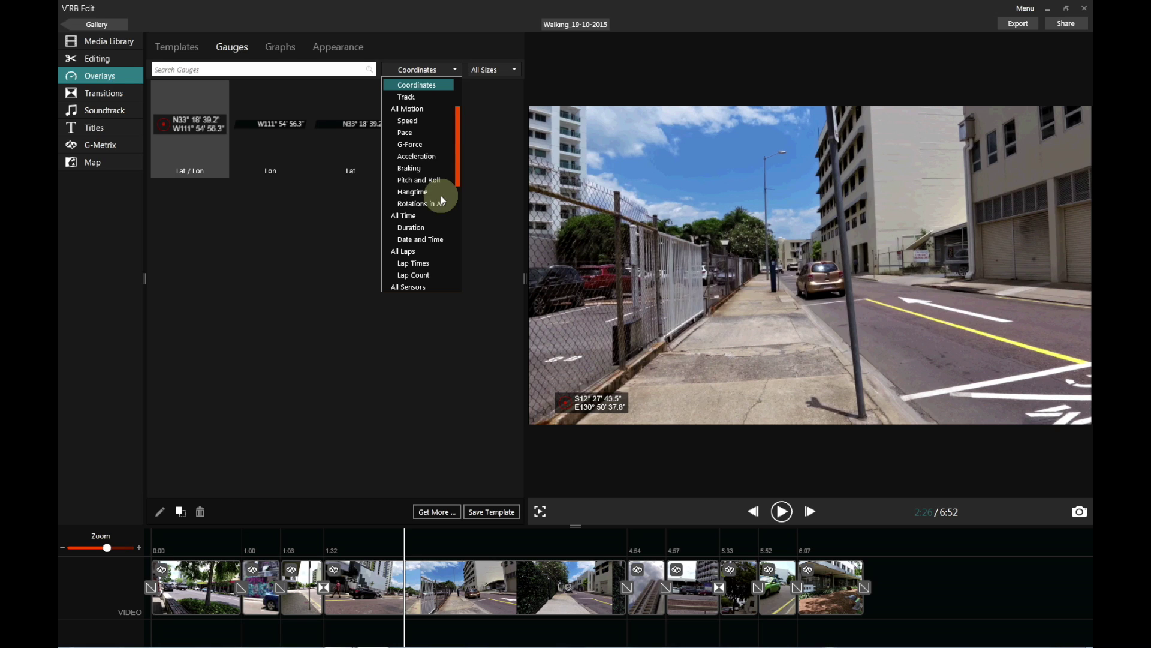
{"action": "left_click", "coordinate": [425, 239]}
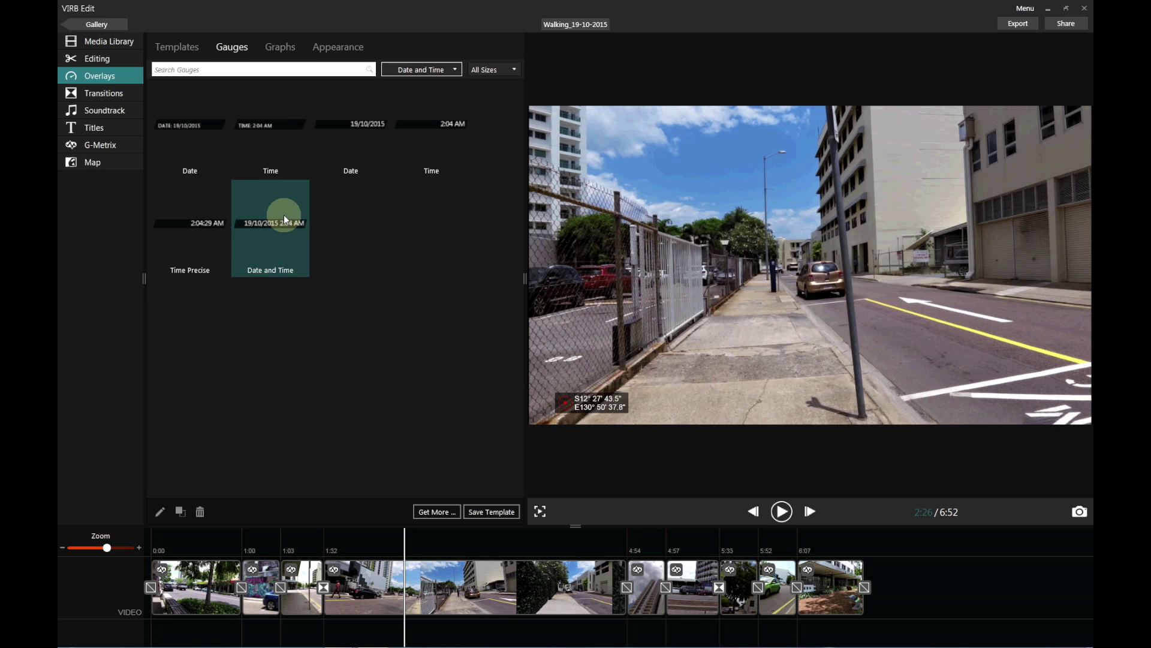
{"action": "left_click_drag", "start_coordinate": [267, 225], "coordinate": [722, 405]}
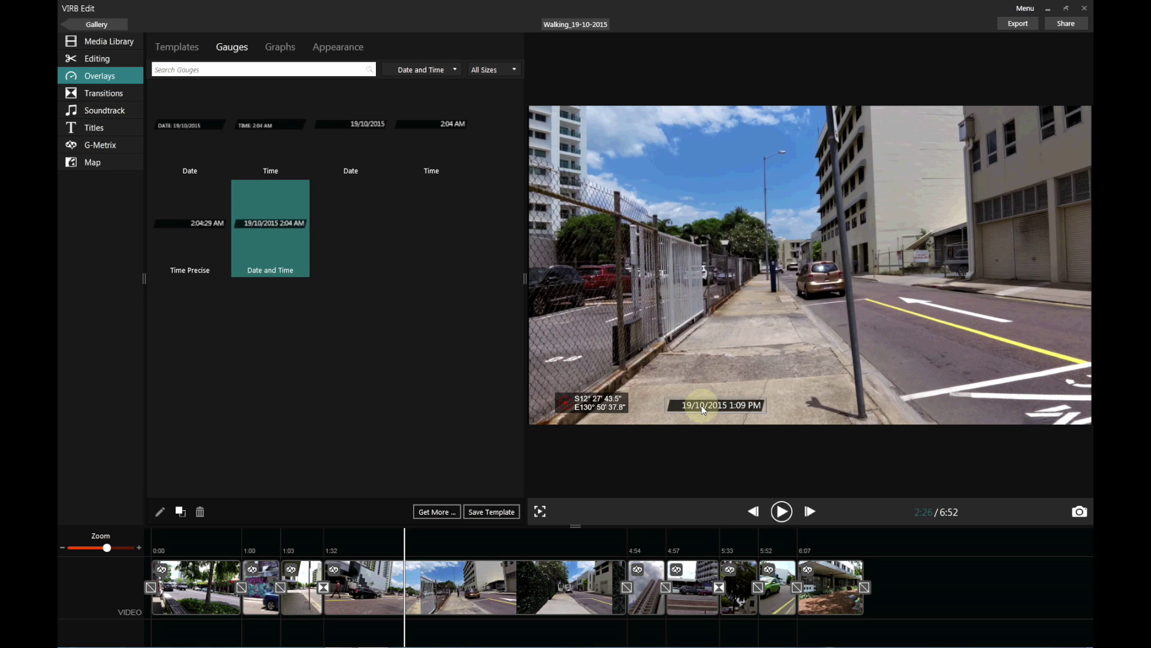
{"action": "left_click_drag", "start_coordinate": [890, 423], "coordinate": [1023, 414]}
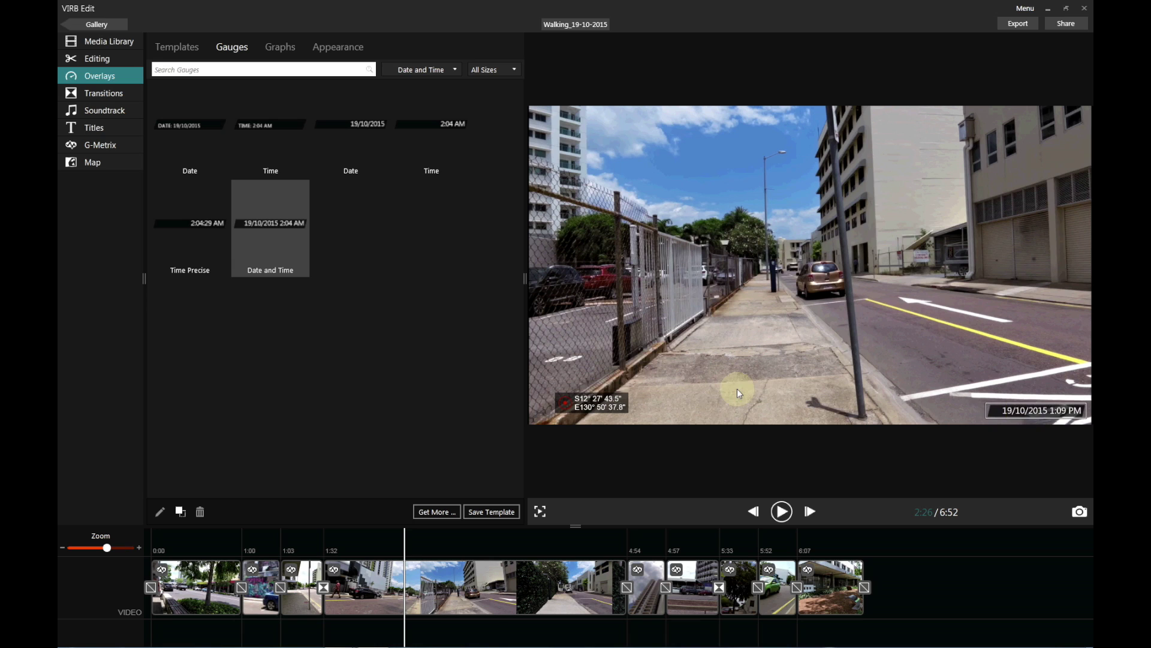
- Move the Lat / Lon gauge directly left of the Date and Time gauge, and briefly play the video around 4:13
{"action": "left_click_drag", "start_coordinate": [624, 400], "coordinate": [979, 411]}
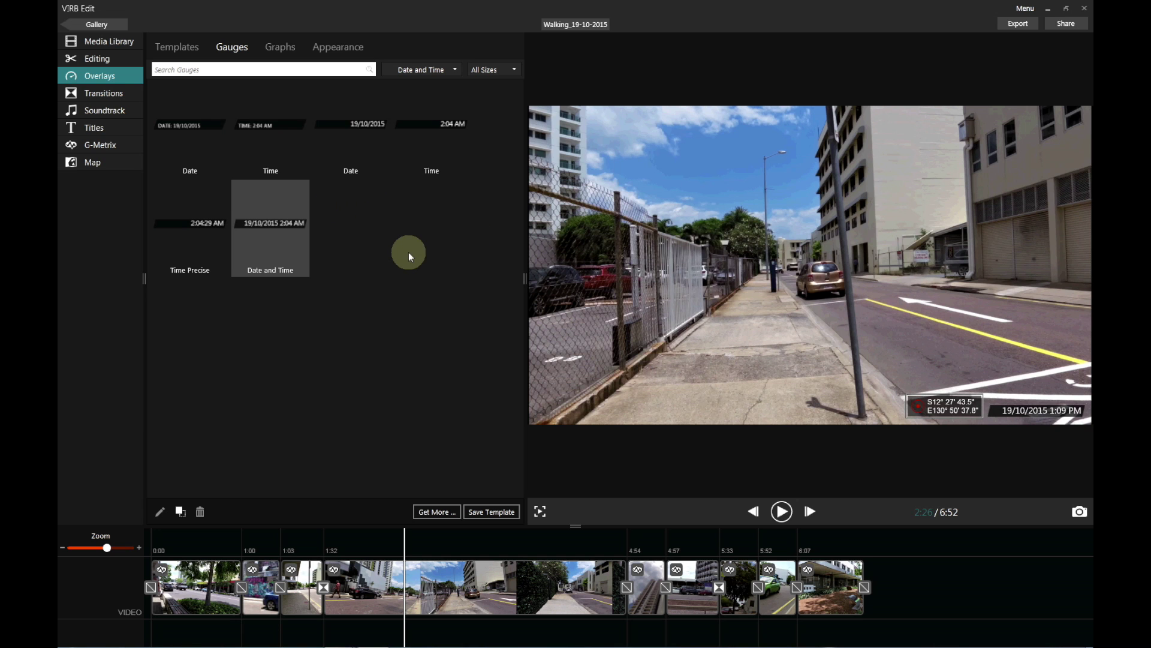
{"action": "left_click", "coordinate": [562, 544]}
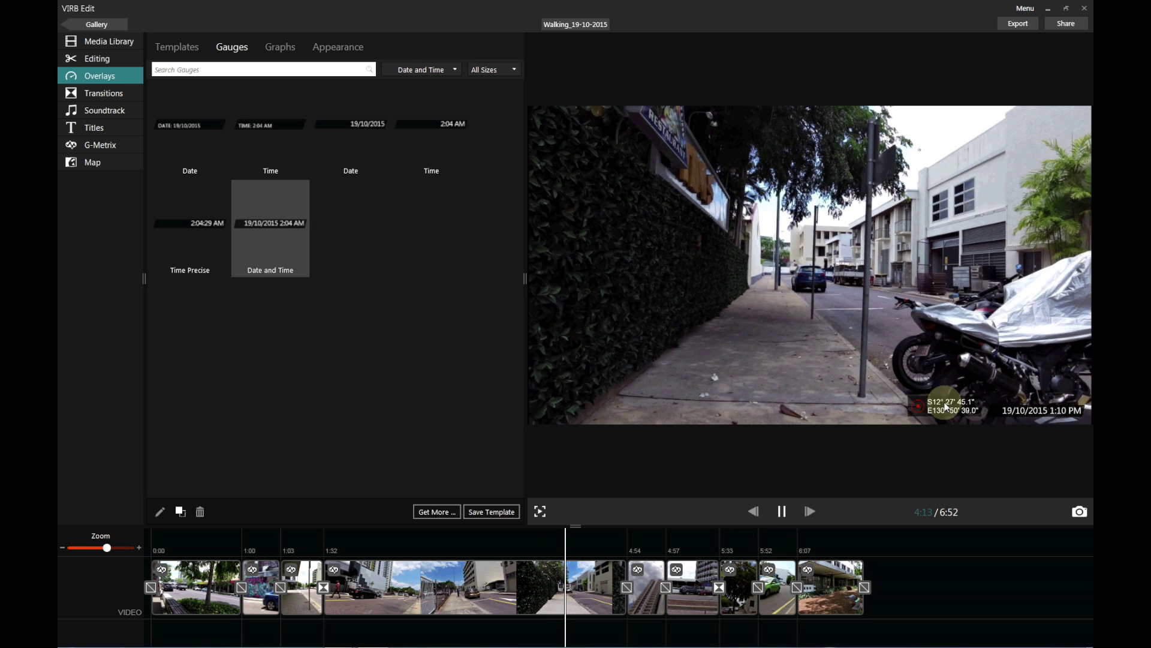
{"action": "key", "text": "space"}
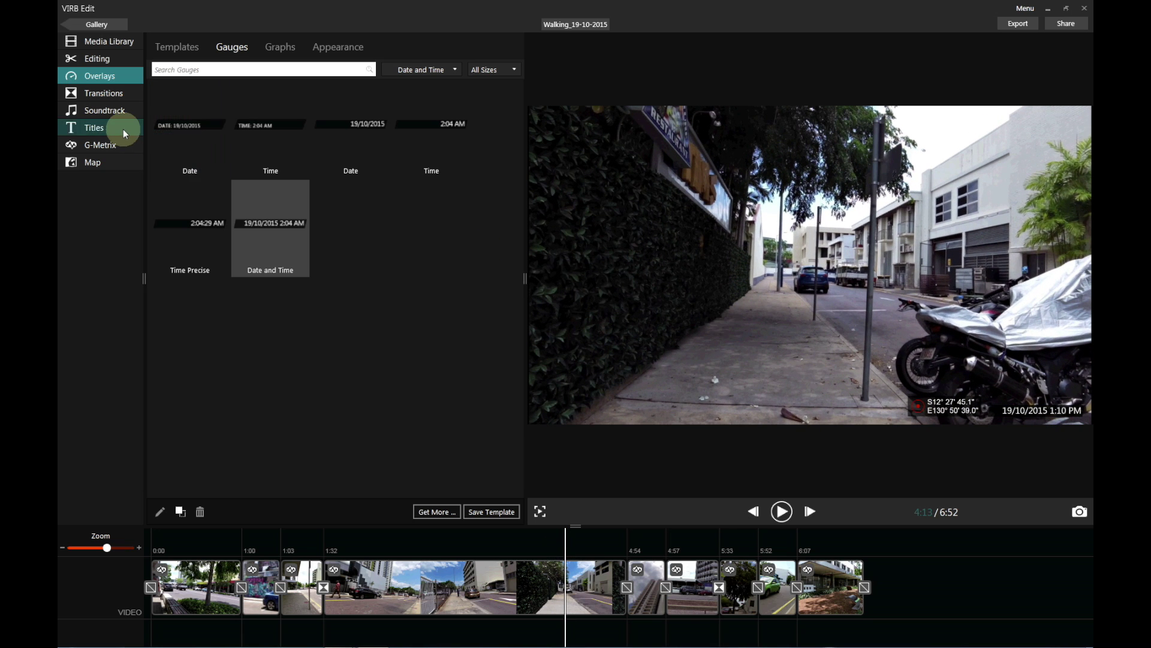
- Look over the soundtrack and title options and the map of the recorded walking route
{"action": "left_click", "coordinate": [108, 110]}
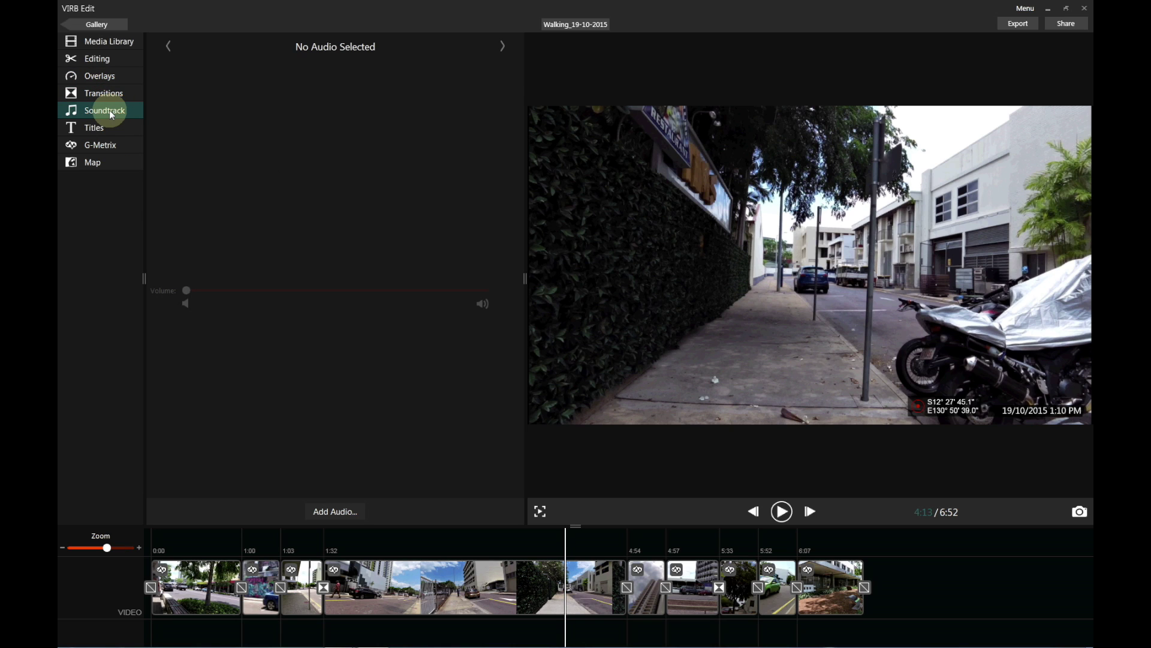
{"action": "left_click", "coordinate": [113, 129]}
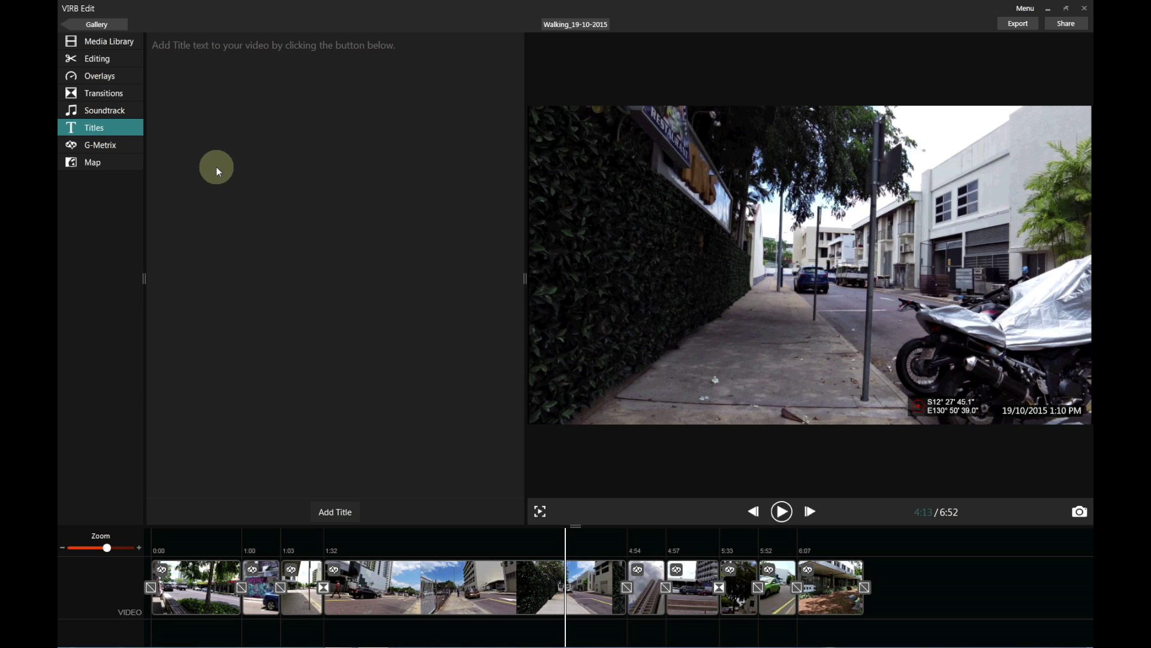
{"action": "left_click", "coordinate": [112, 164]}
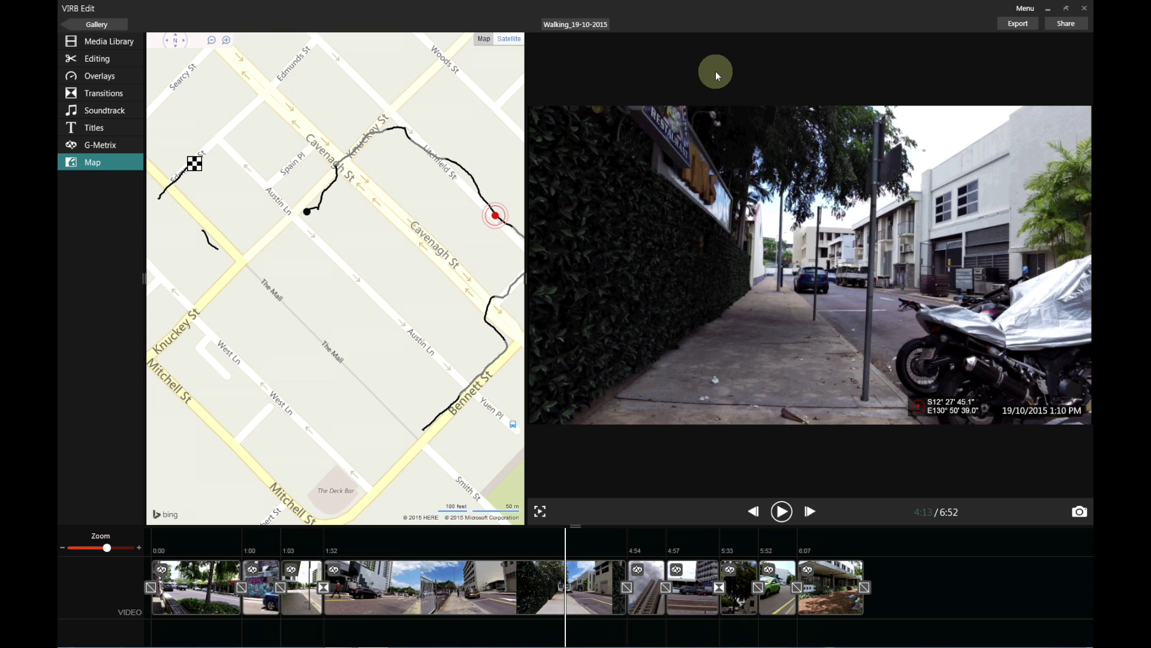
- Export the project to MP4 at HD 1080p, High quality and 30 fps, and show the exported file's location
{"action": "left_click", "coordinate": [1023, 24]}
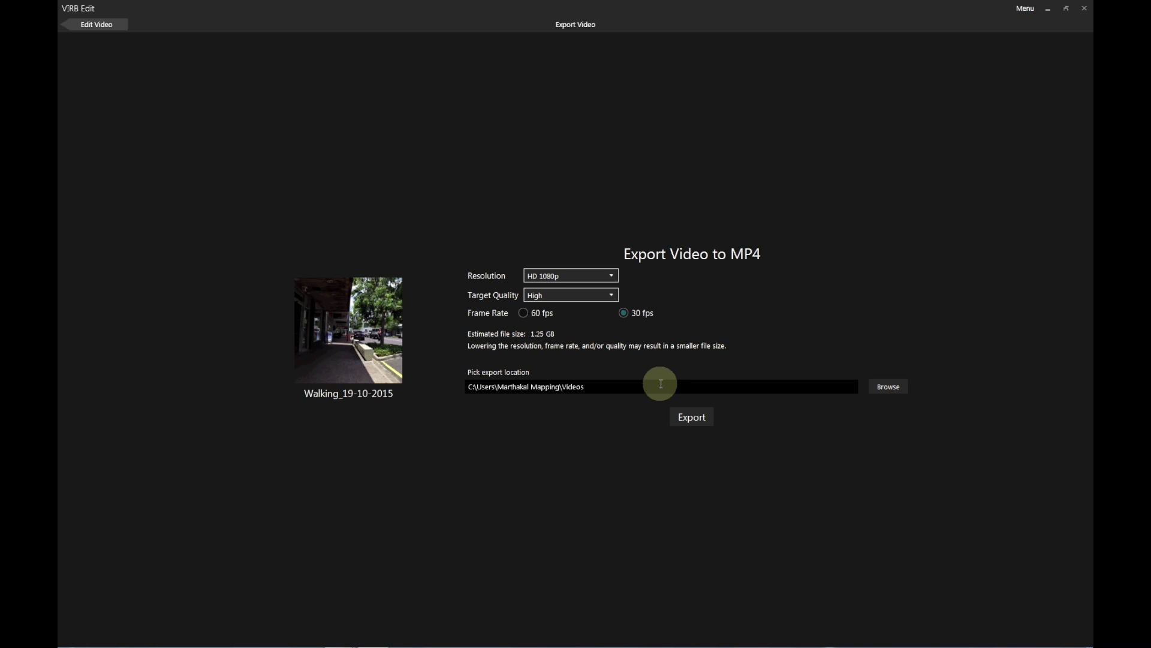
{"action": "left_click", "coordinate": [696, 419]}
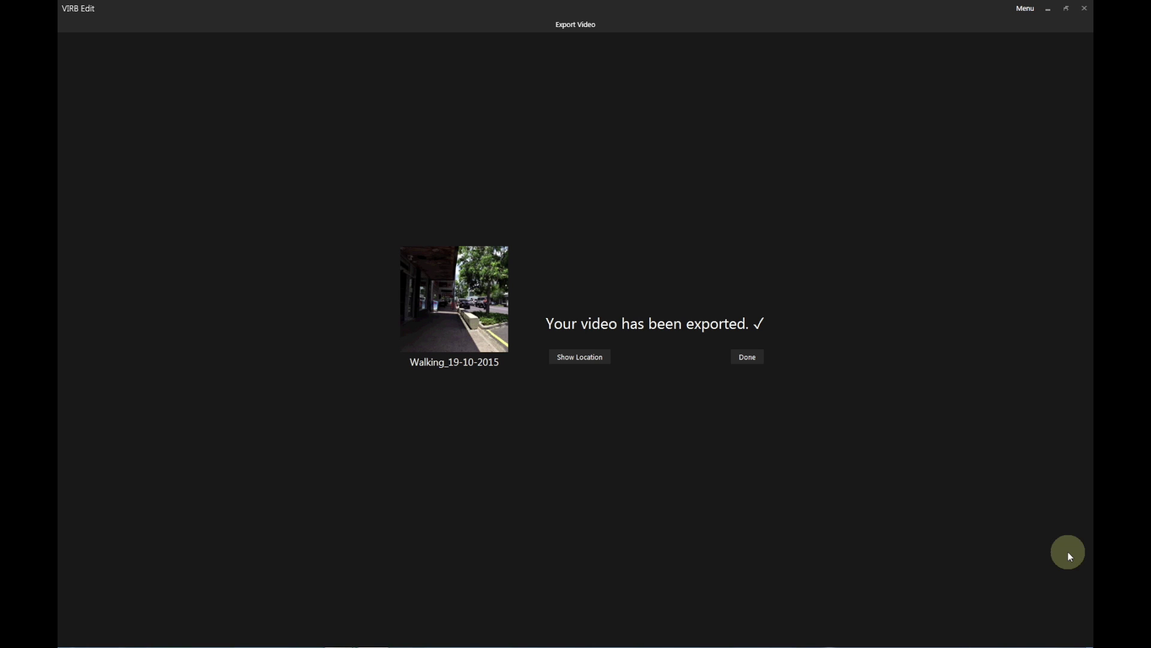
{"action": "left_click", "coordinate": [586, 358]}
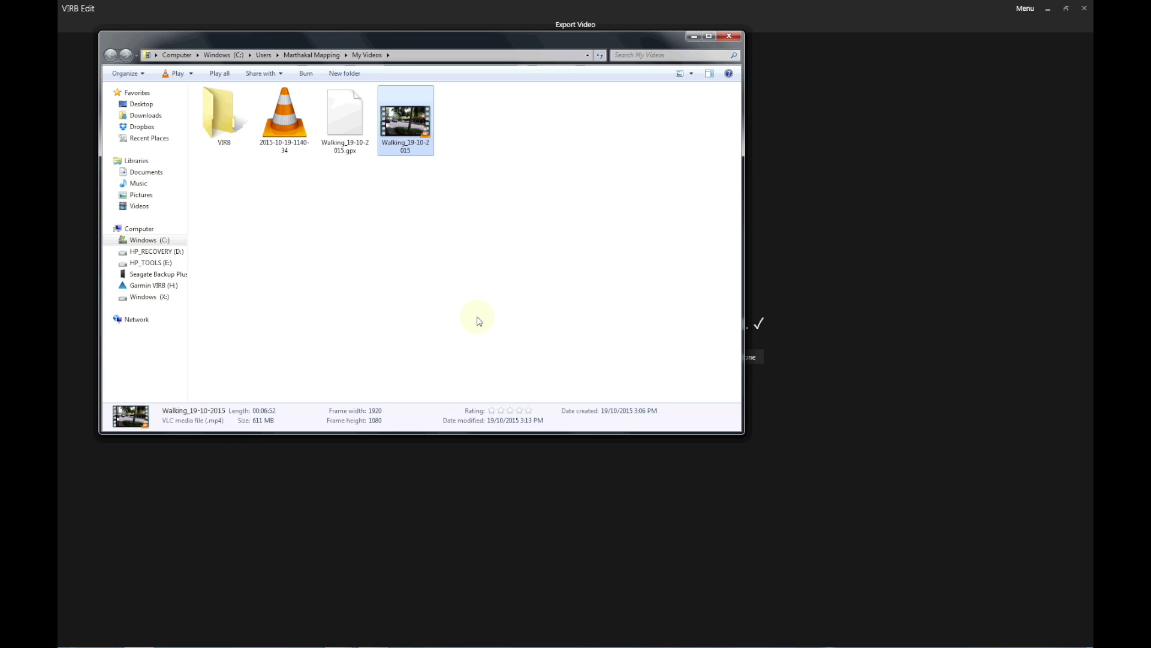
- Open the exported Walking_19-10-2015 video in VLC, skip to about 1:36, 3:06 and 5:00 to check the overlays, and stop playback
{"action": "double_click", "coordinate": [408, 121]}
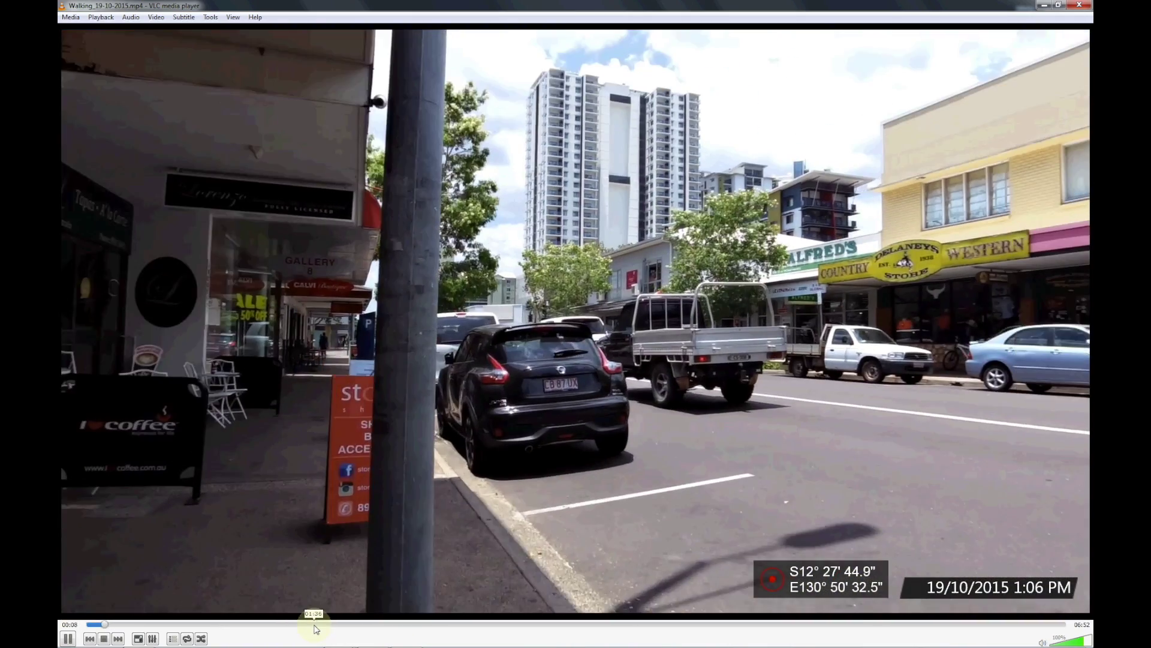
{"action": "left_click", "coordinate": [315, 624]}
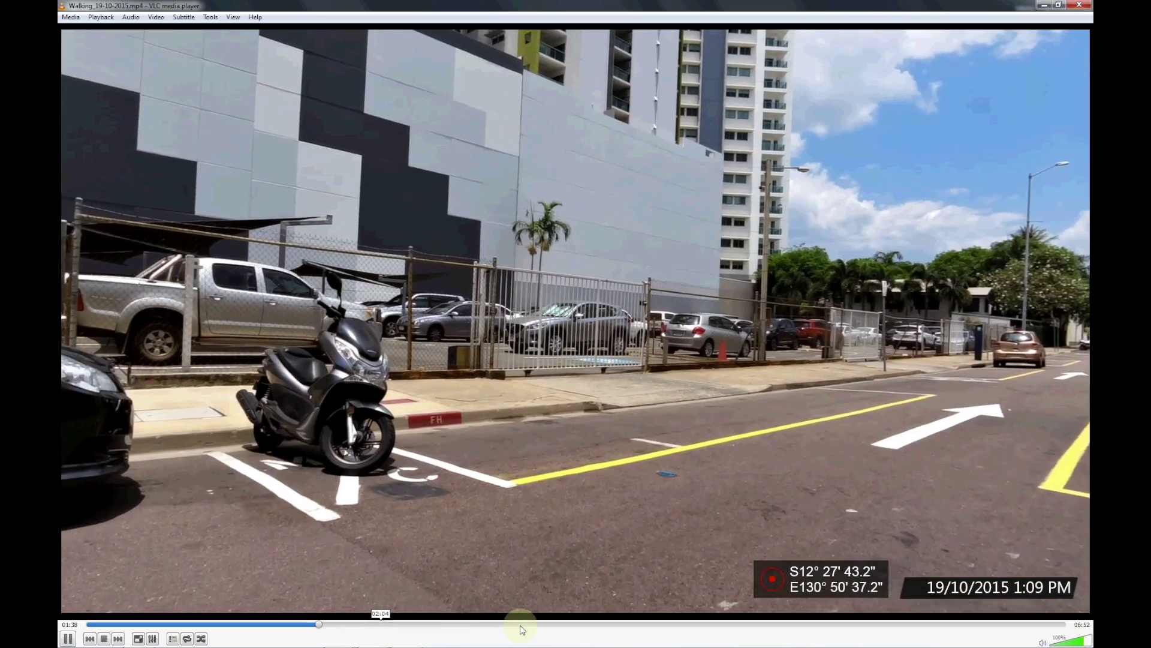
{"action": "left_click", "coordinate": [529, 624]}
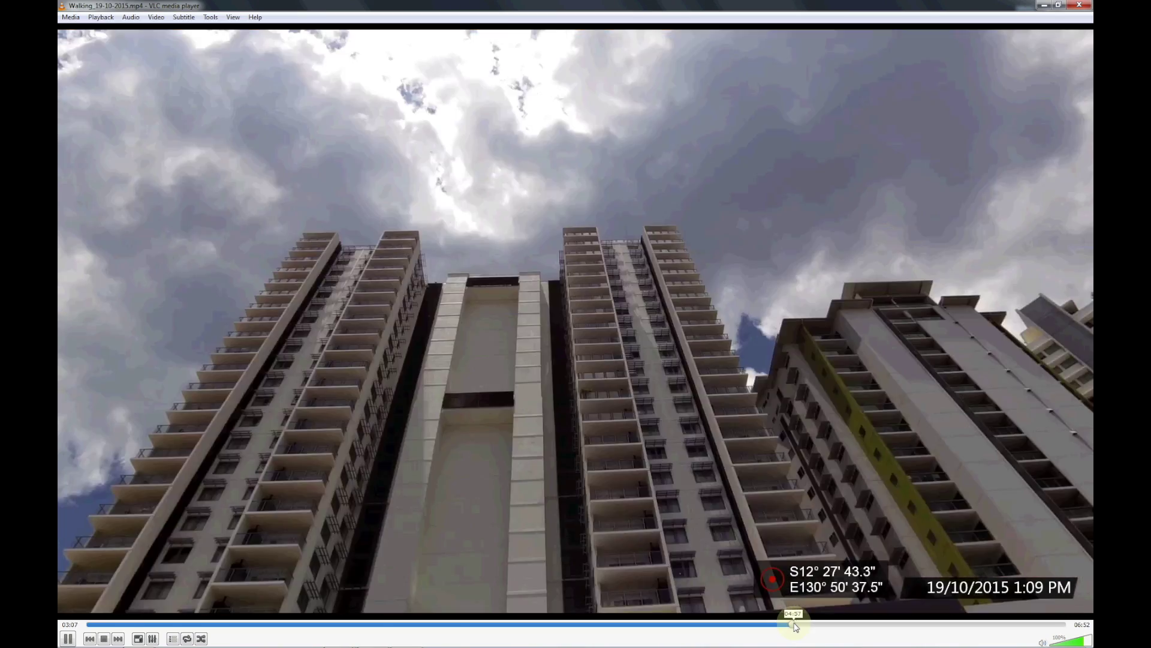
{"action": "left_click", "coordinate": [794, 625]}
{"action": "left_click", "coordinate": [782, 624]}
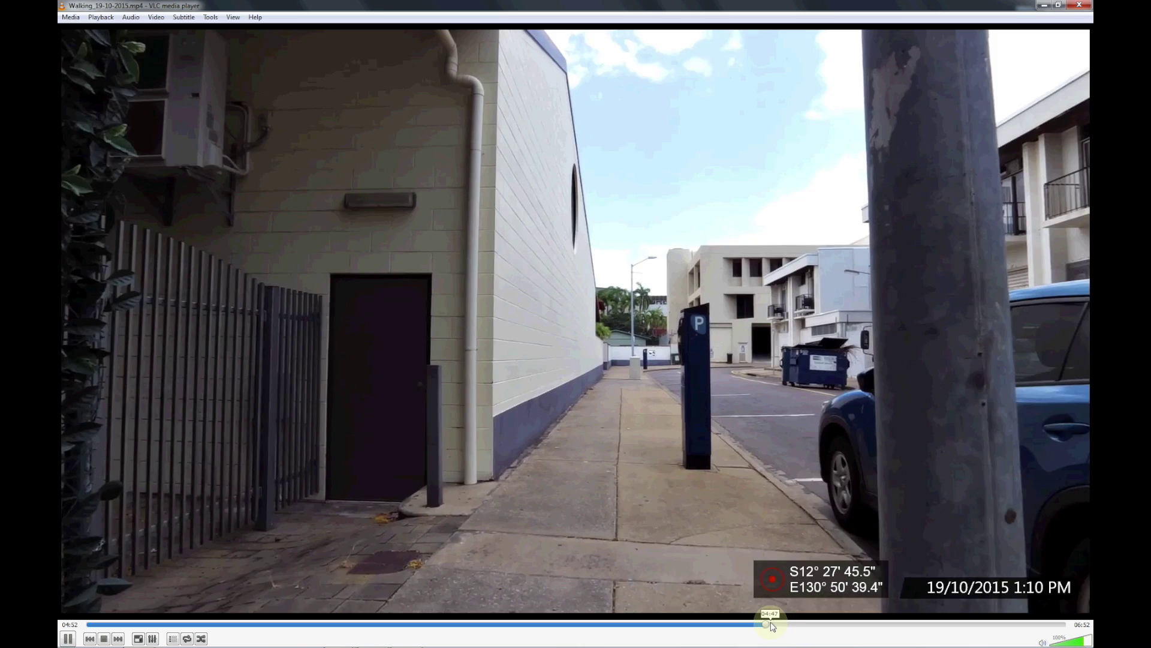
{"action": "left_click", "coordinate": [789, 625]}
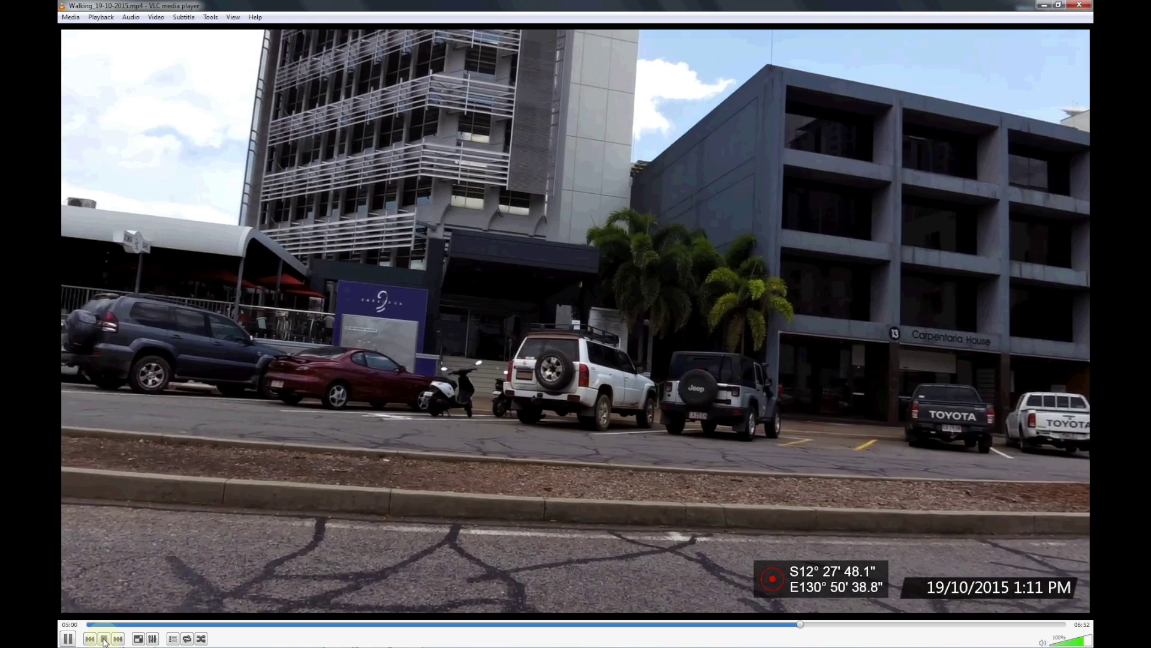
{"action": "left_click", "coordinate": [104, 639]}
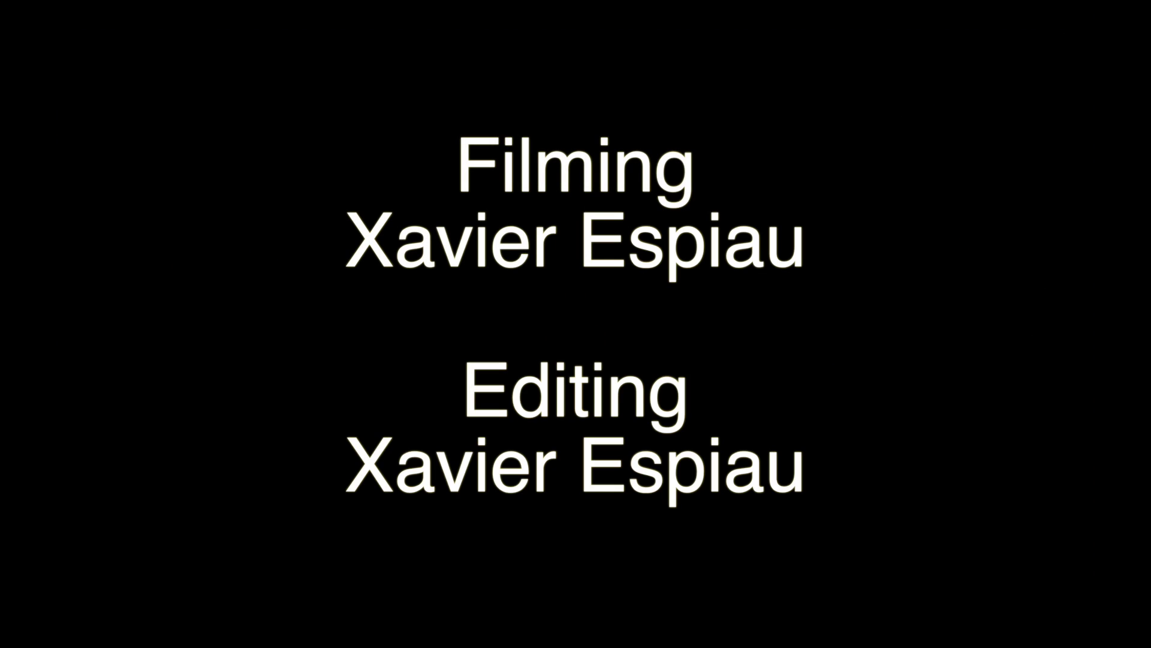